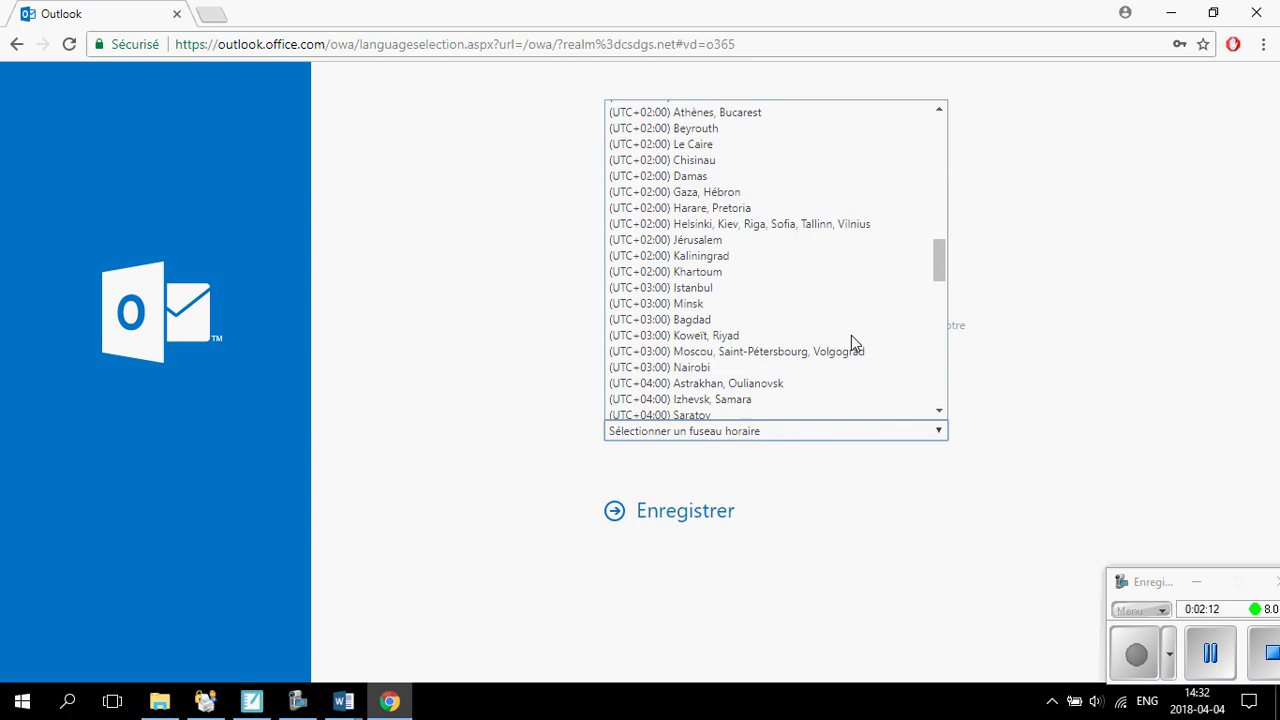
Choose the (UTC-05:00) Heure de l'Est time zone and save the language and time-zone settings.
scroll(851, 336, "up", 8)
scroll(851, 343, "up", 4)
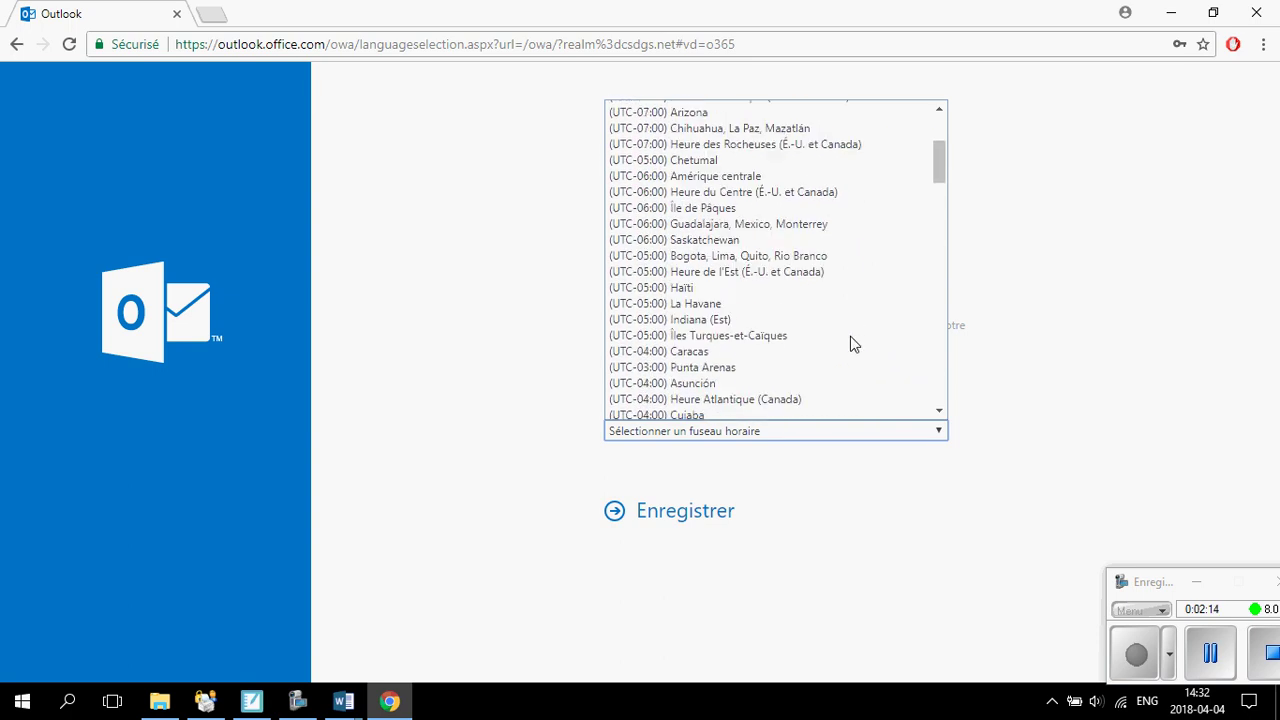
left_click(836, 277)
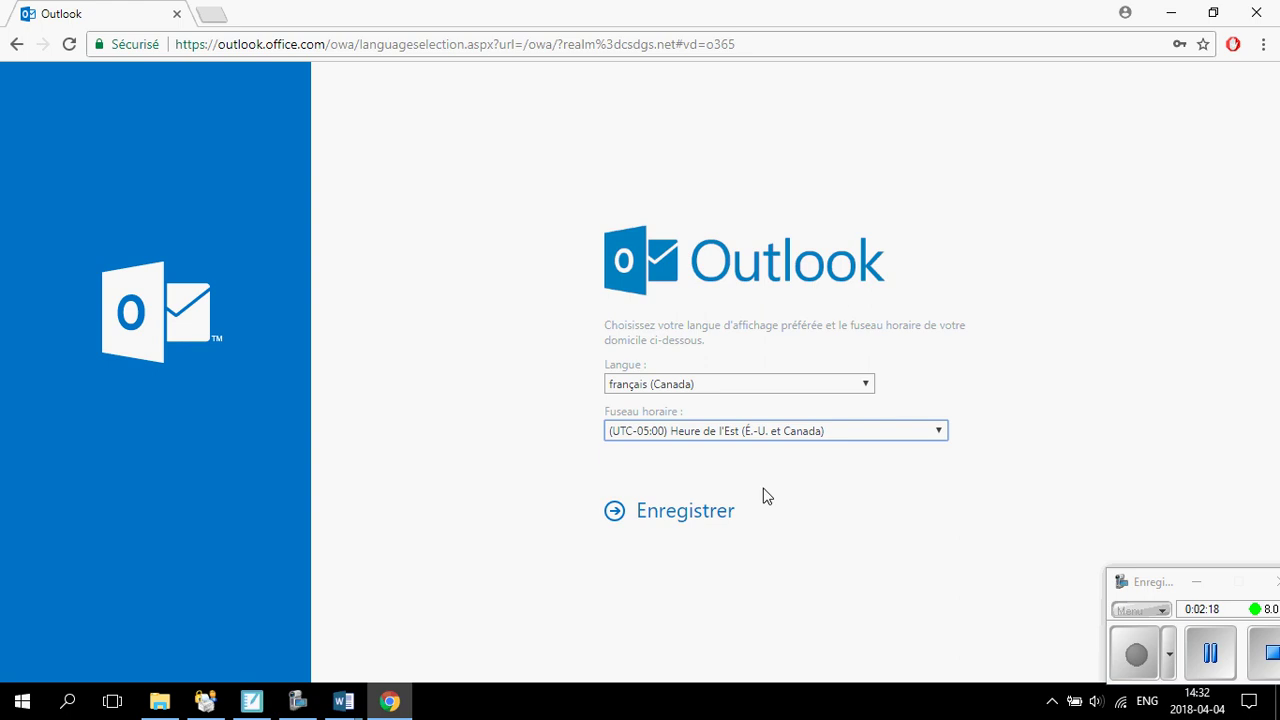
left_click(664, 512)
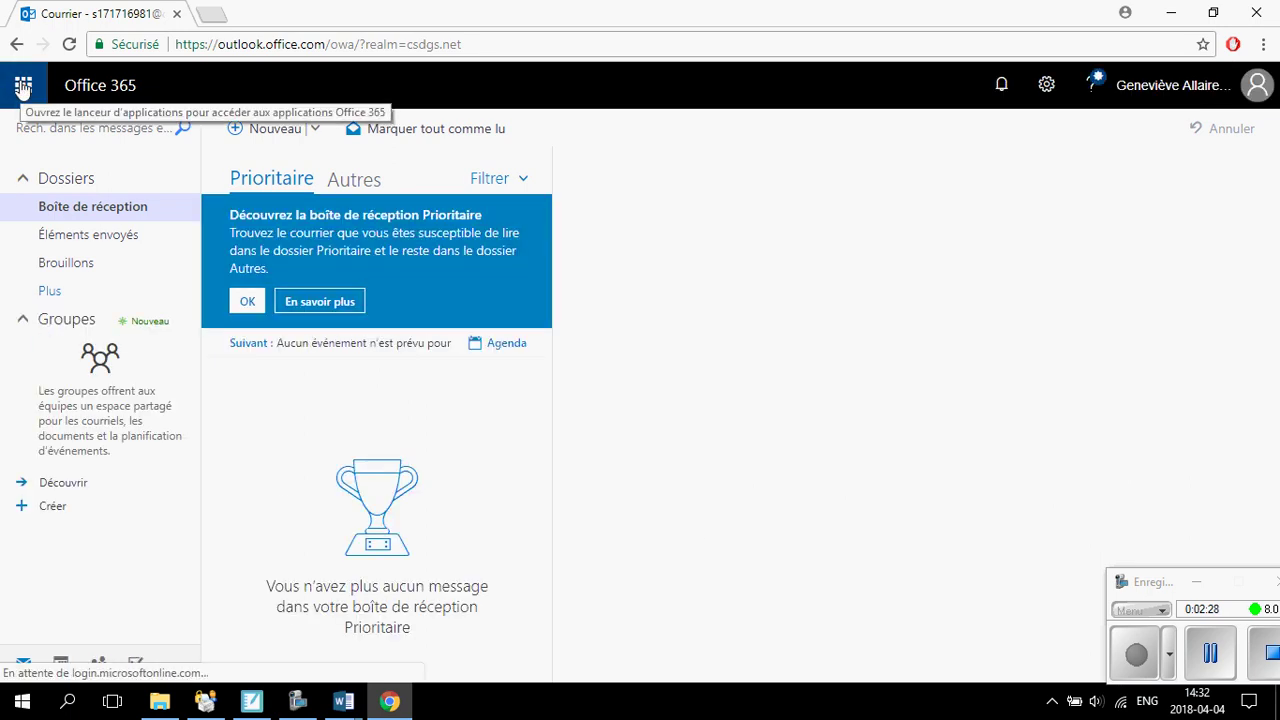
Launch OneDrive from the Office 365 app launcher.
left_click(22, 88)
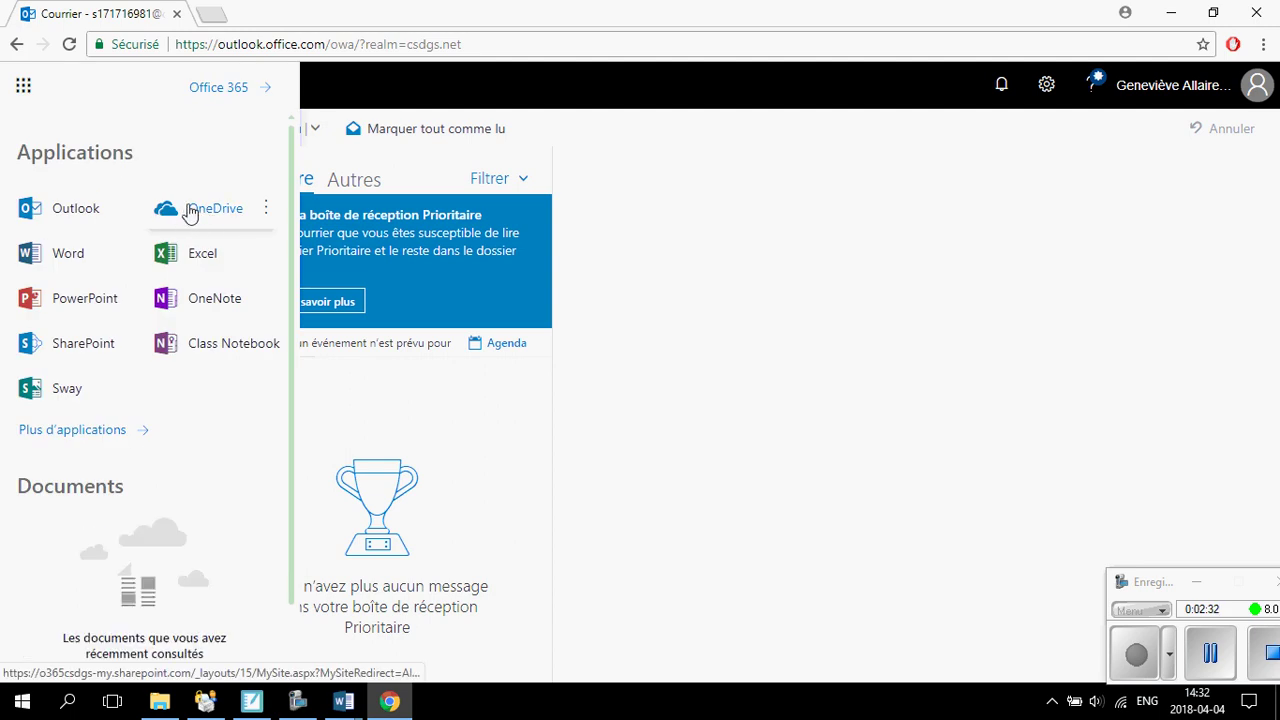
left_click(848, 442)
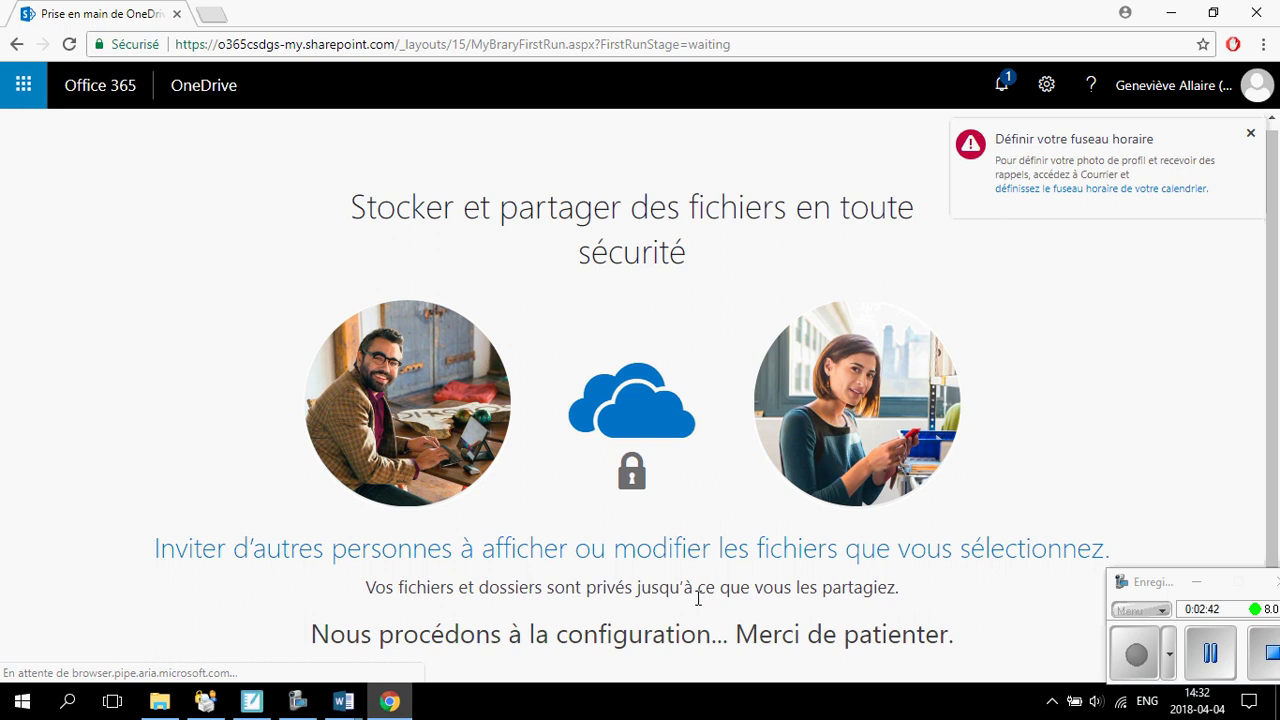
Dismiss the time-zone reminders and the Bienvenue dans OneDrive introduction to reach the library.
left_click(1249, 135)
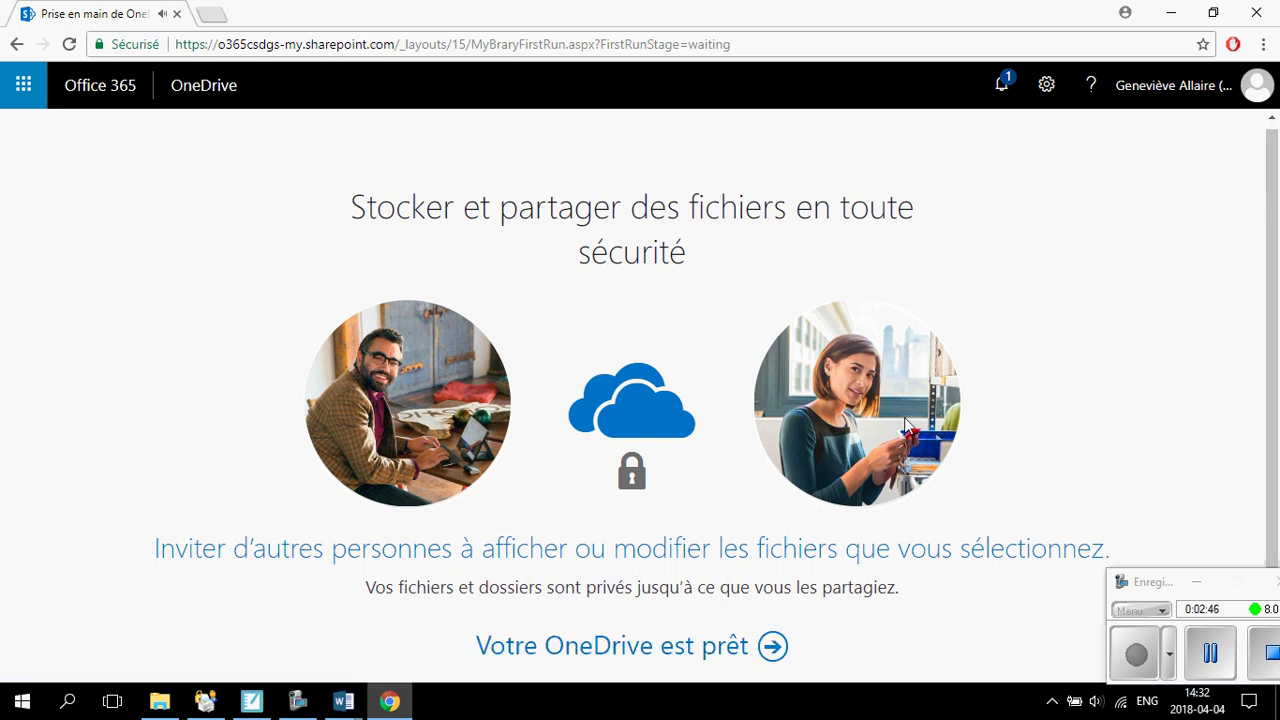
left_click(773, 647)
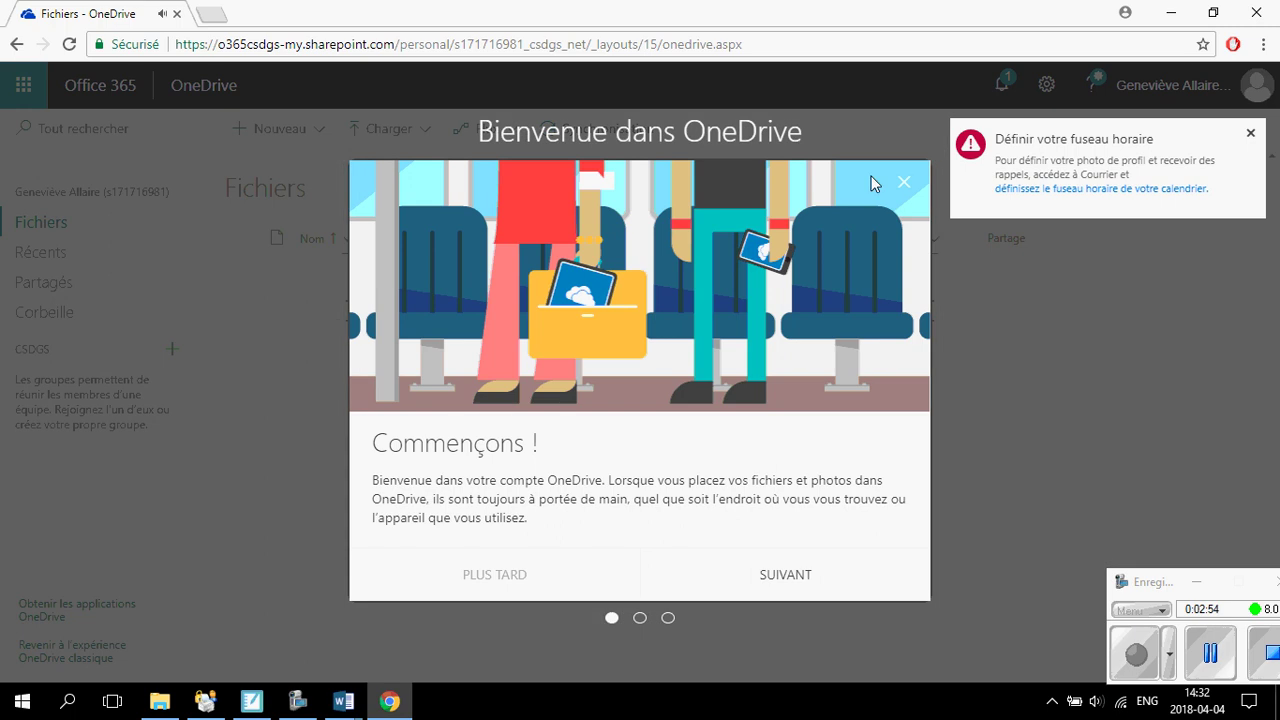
left_click(1250, 133)
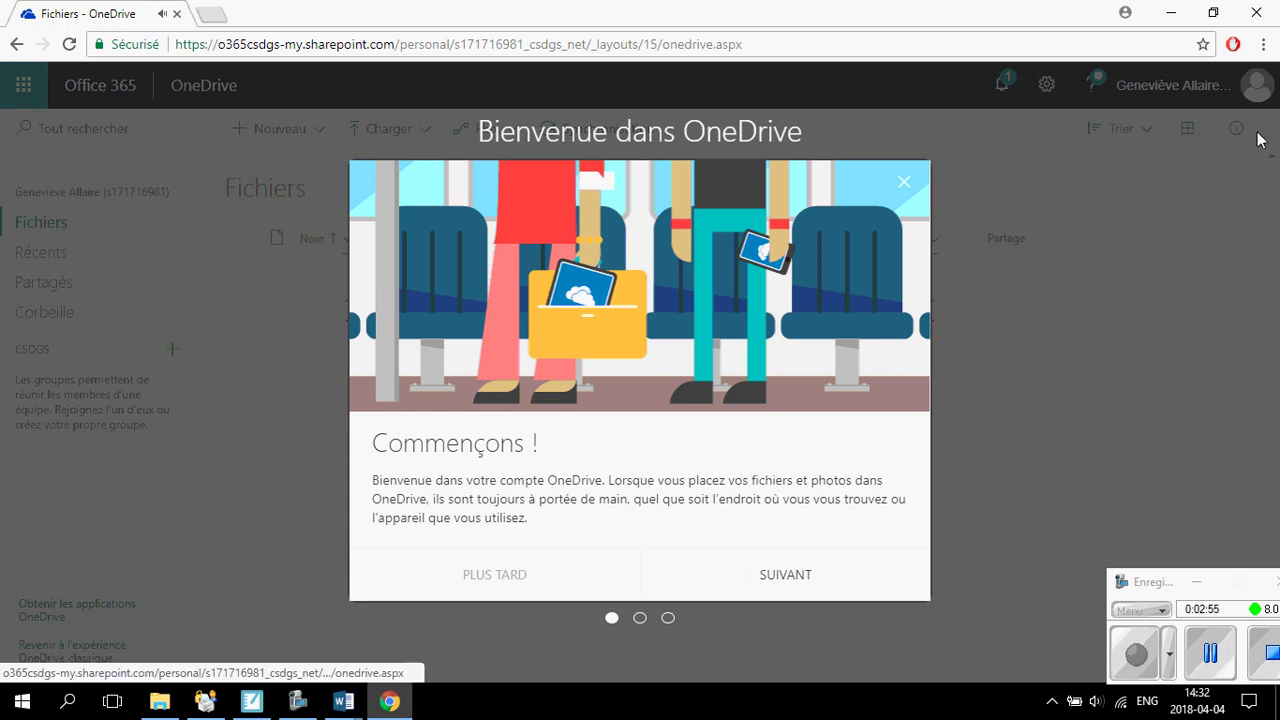
left_click(901, 187)
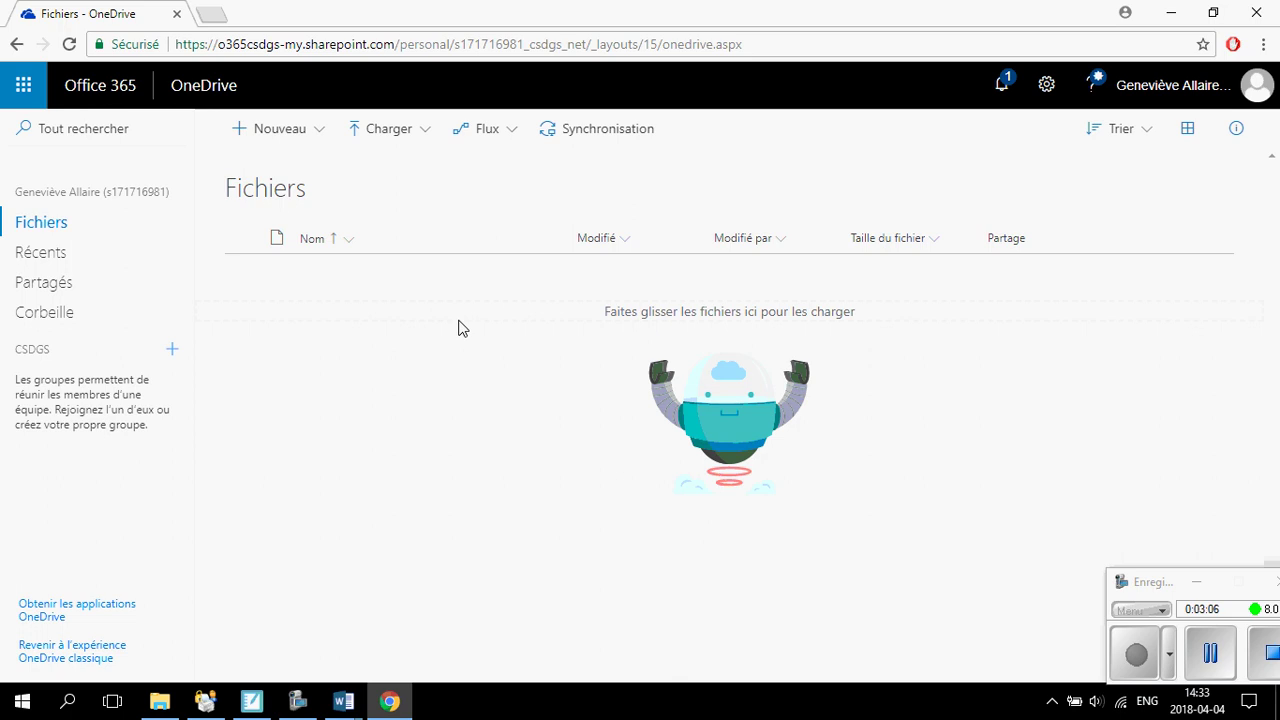
left_click(316, 142)
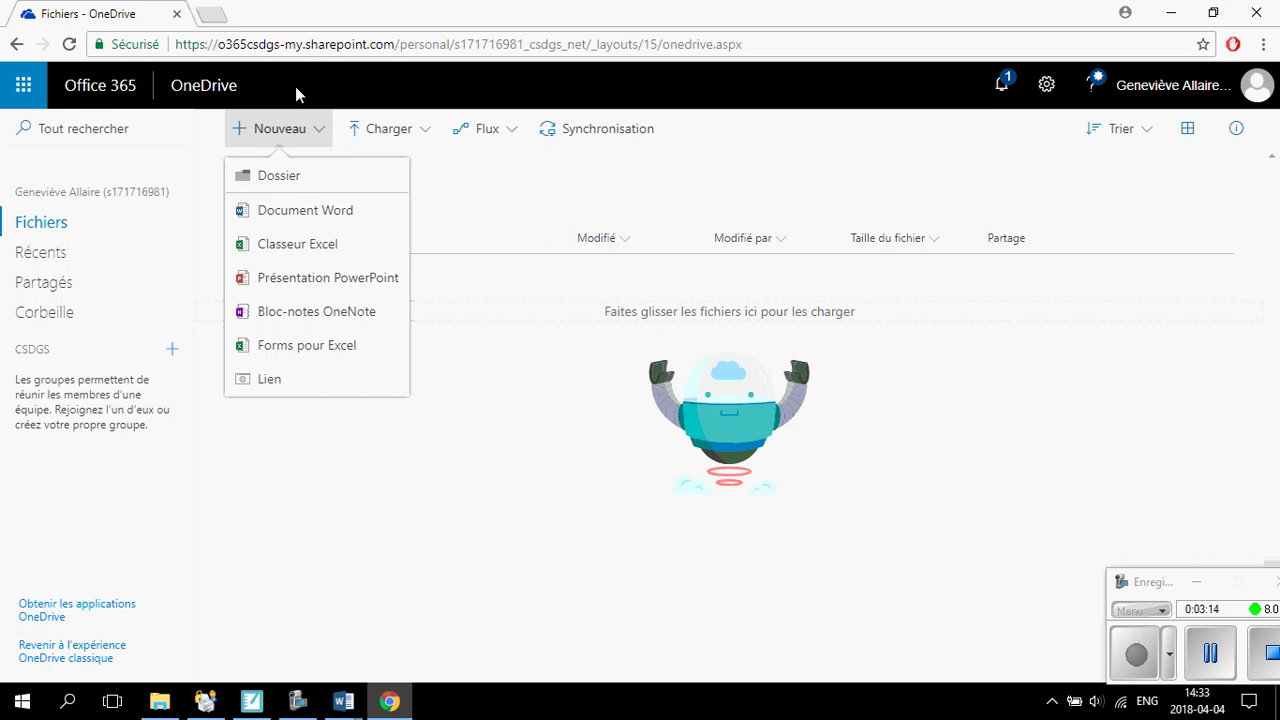
left_click(386, 128)
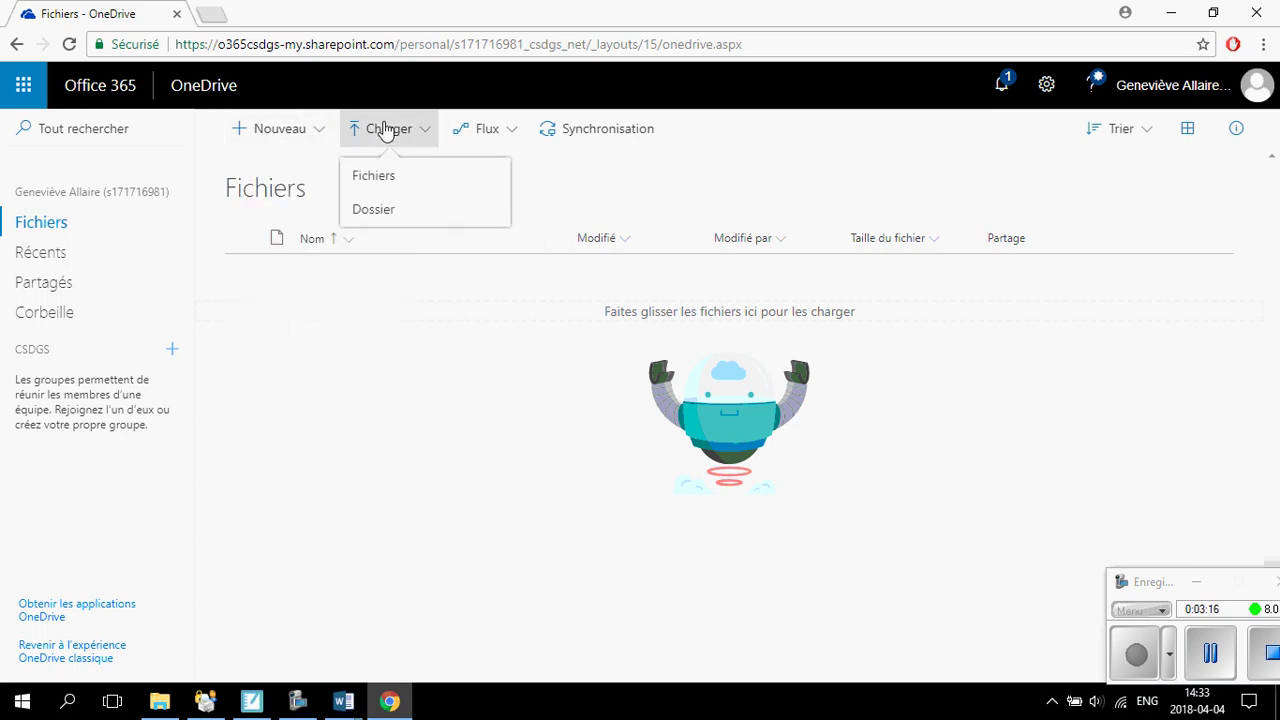
left_click(389, 178)
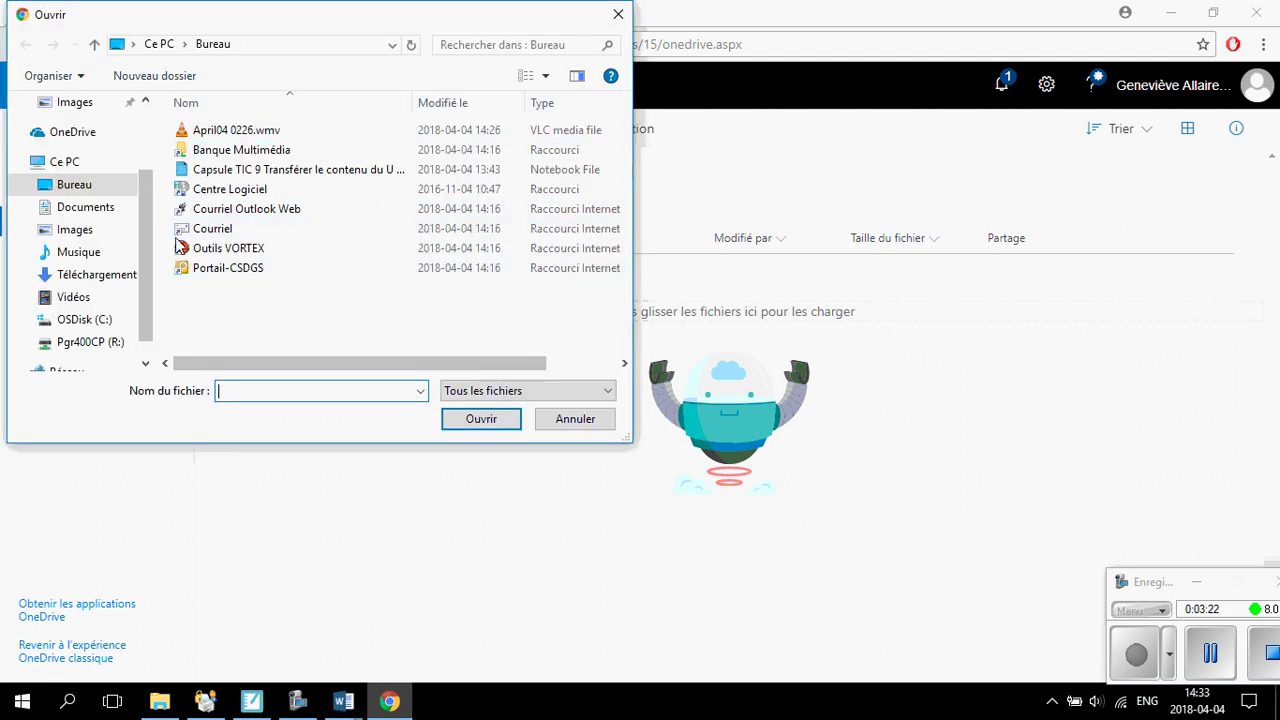
left_click(619, 15)
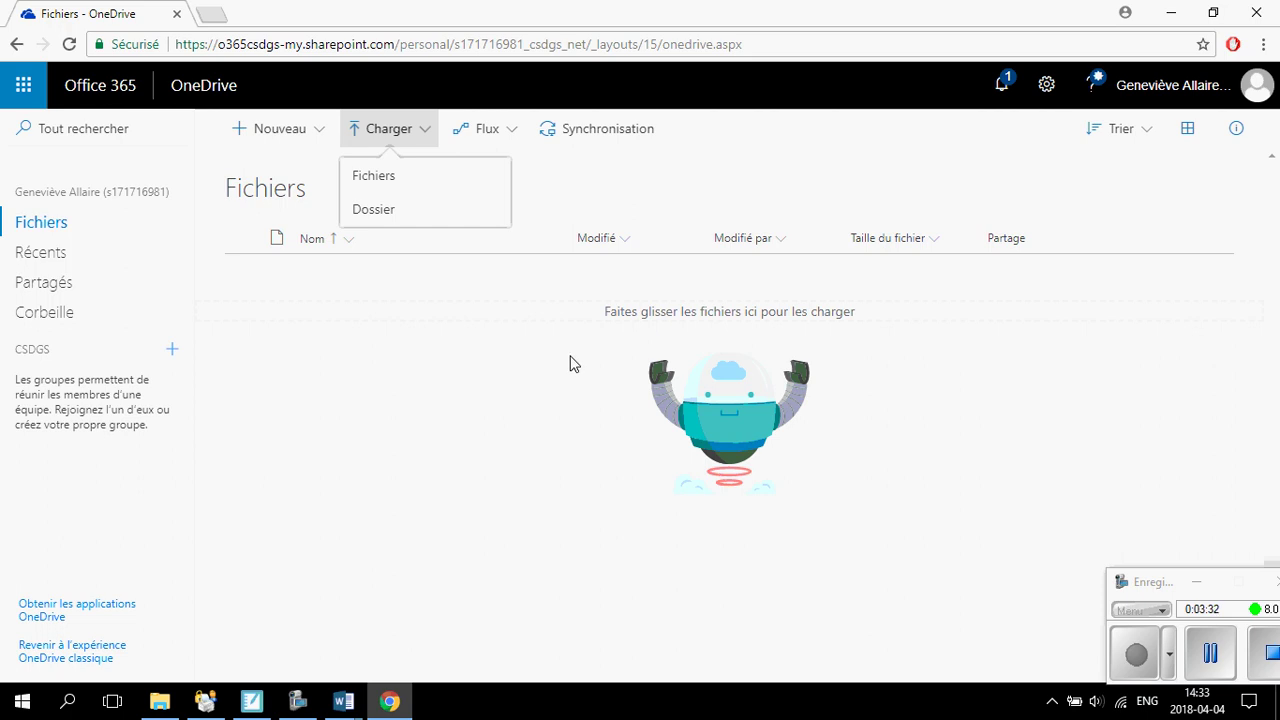
left_click(573, 363)
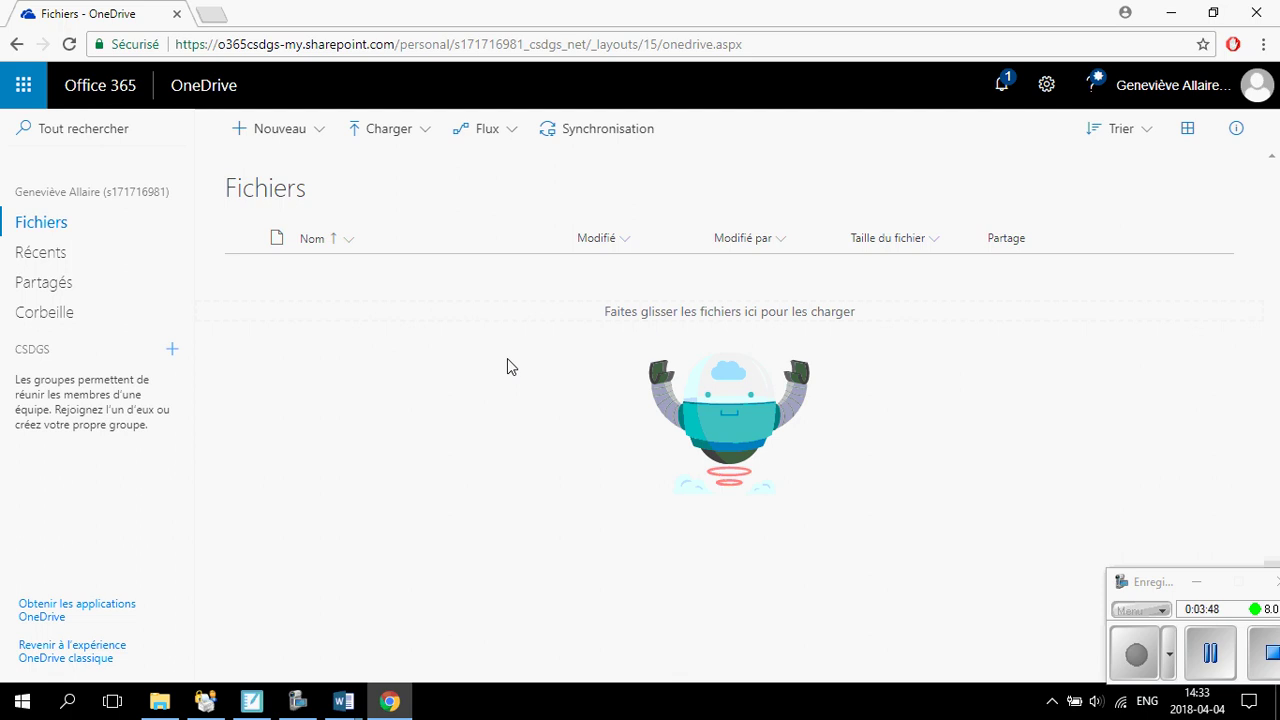
Start desktop sync, sign in with the school account password, and keep the default OneDrive folder location.
left_click(595, 140)
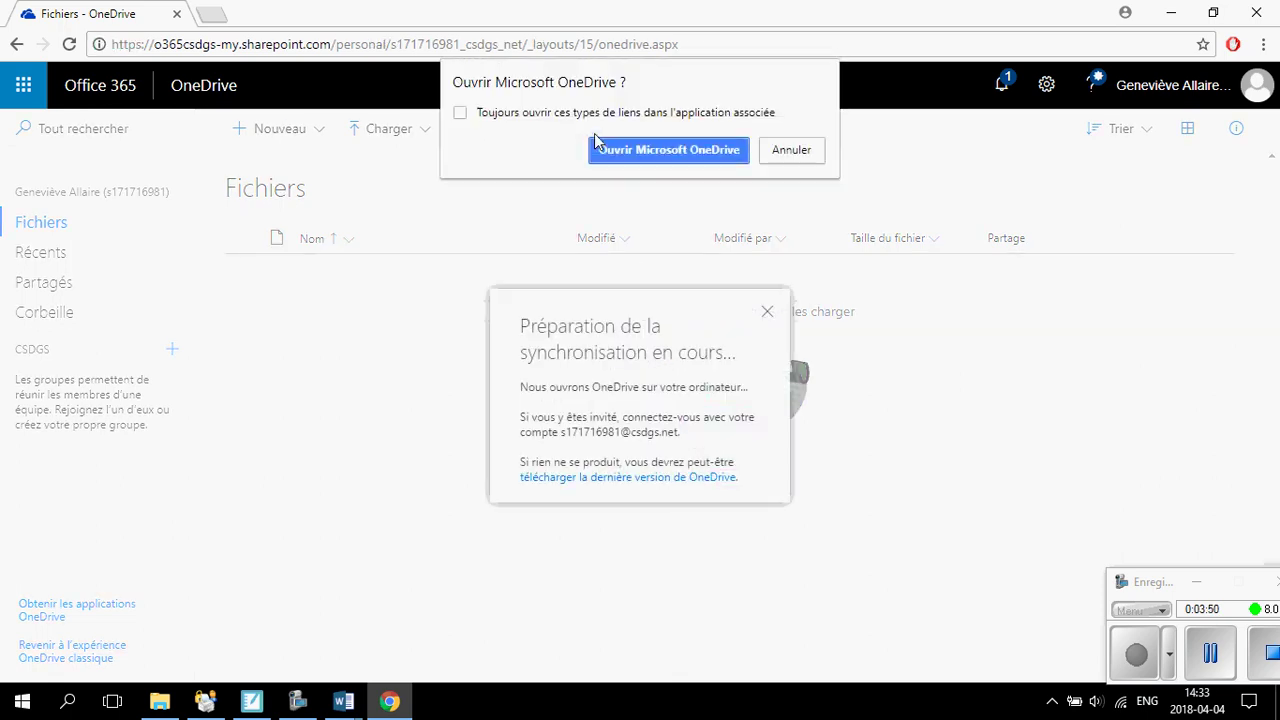
left_click(668, 155)
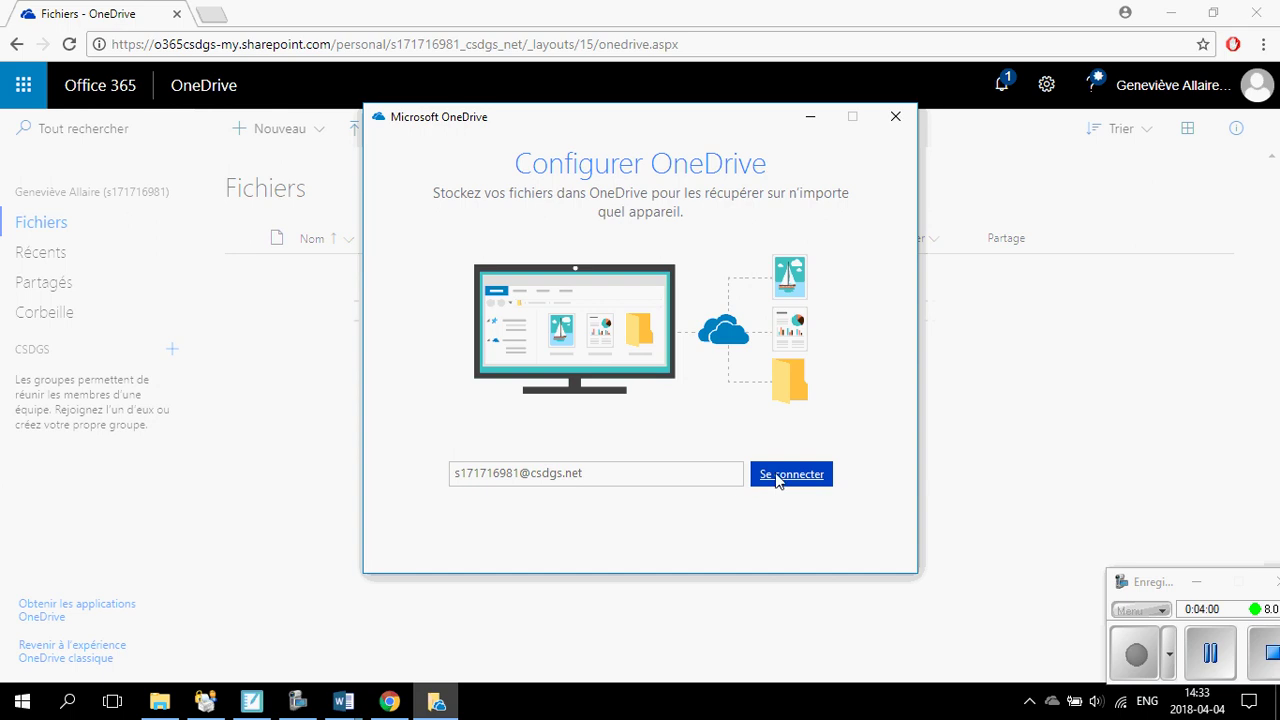
left_click(779, 479)
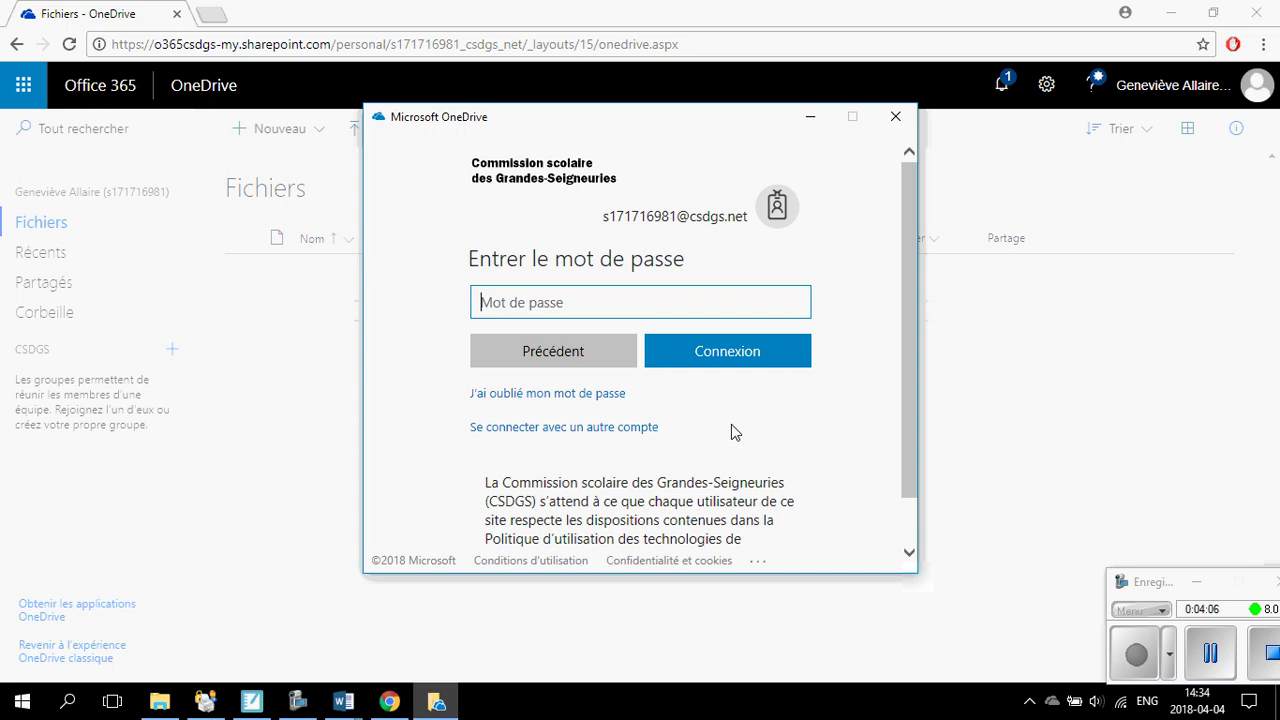
type("••••")
left_click(745, 350)
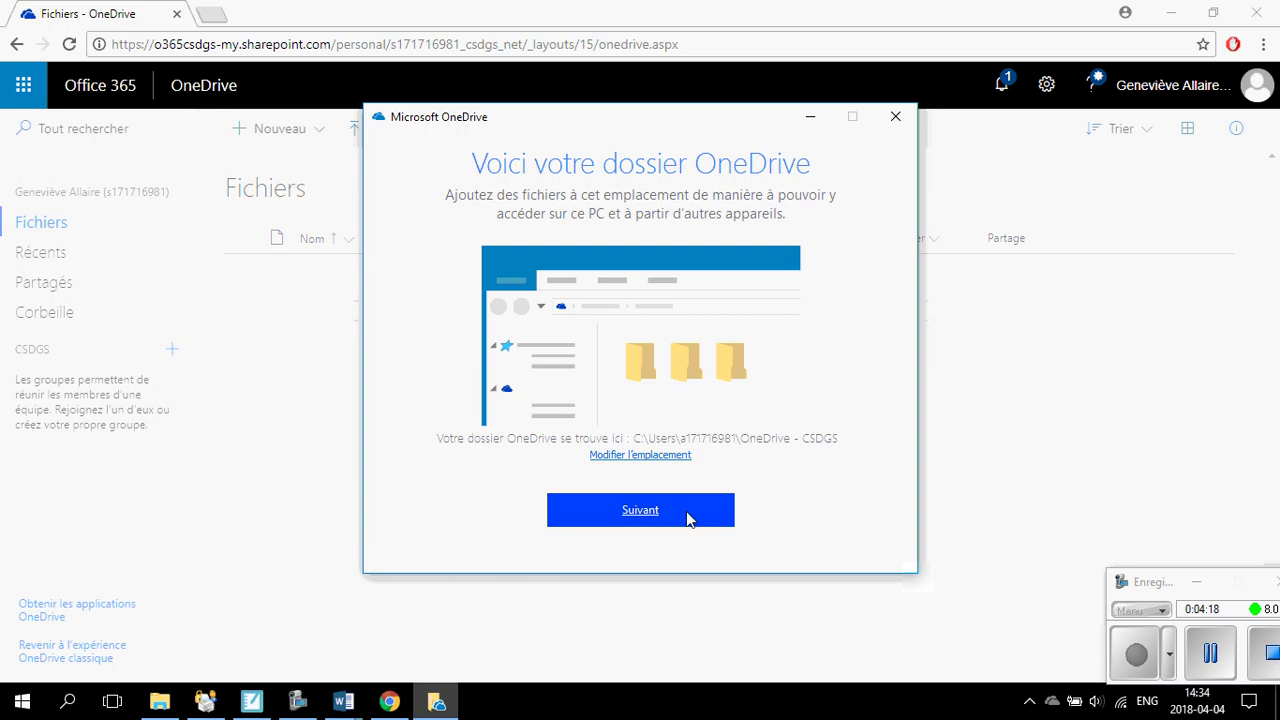
left_click(688, 518)
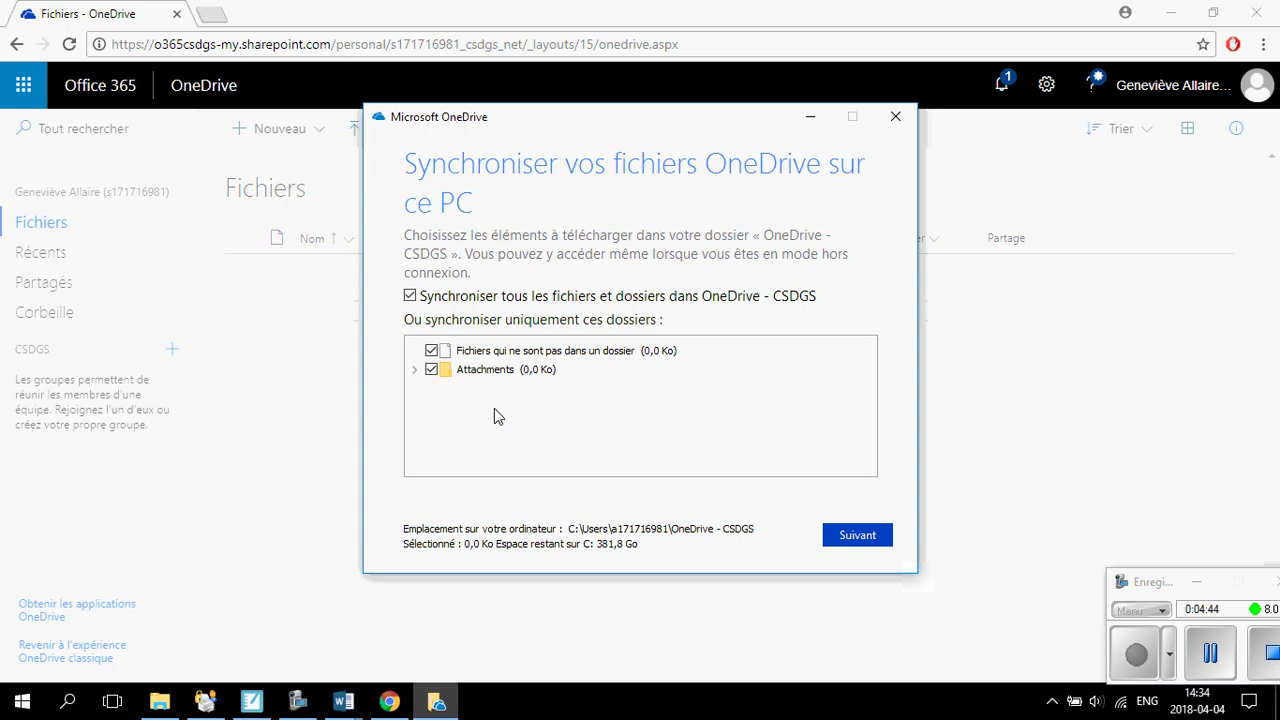
Confirm syncing all files and folders, page through the welcome carousel, and open the local OneDrive folder.
left_click(870, 536)
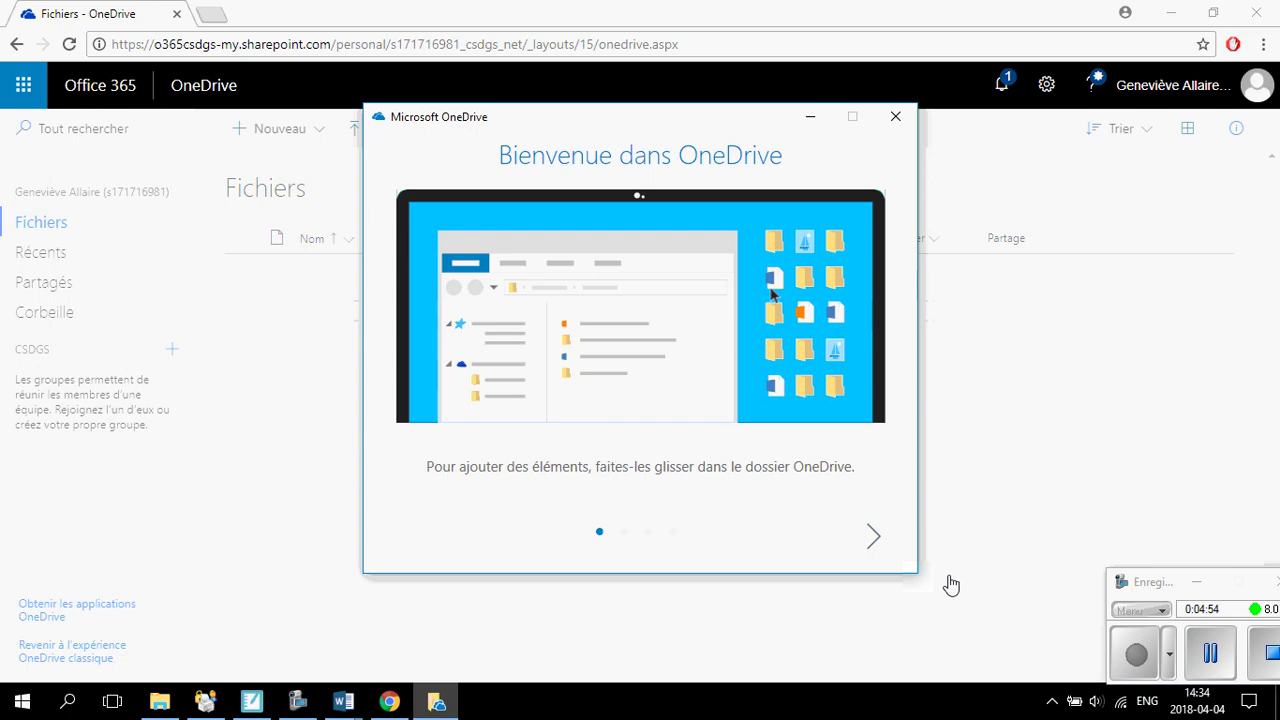
left_click(874, 538)
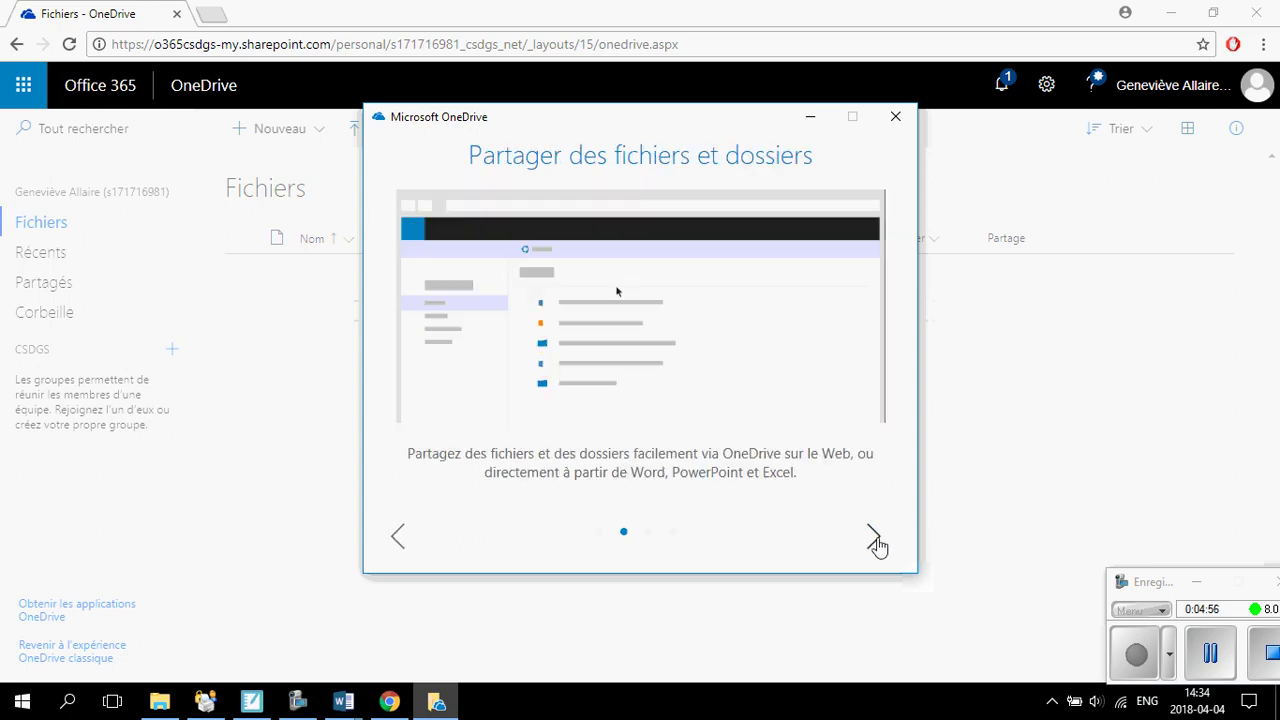
left_click(874, 538)
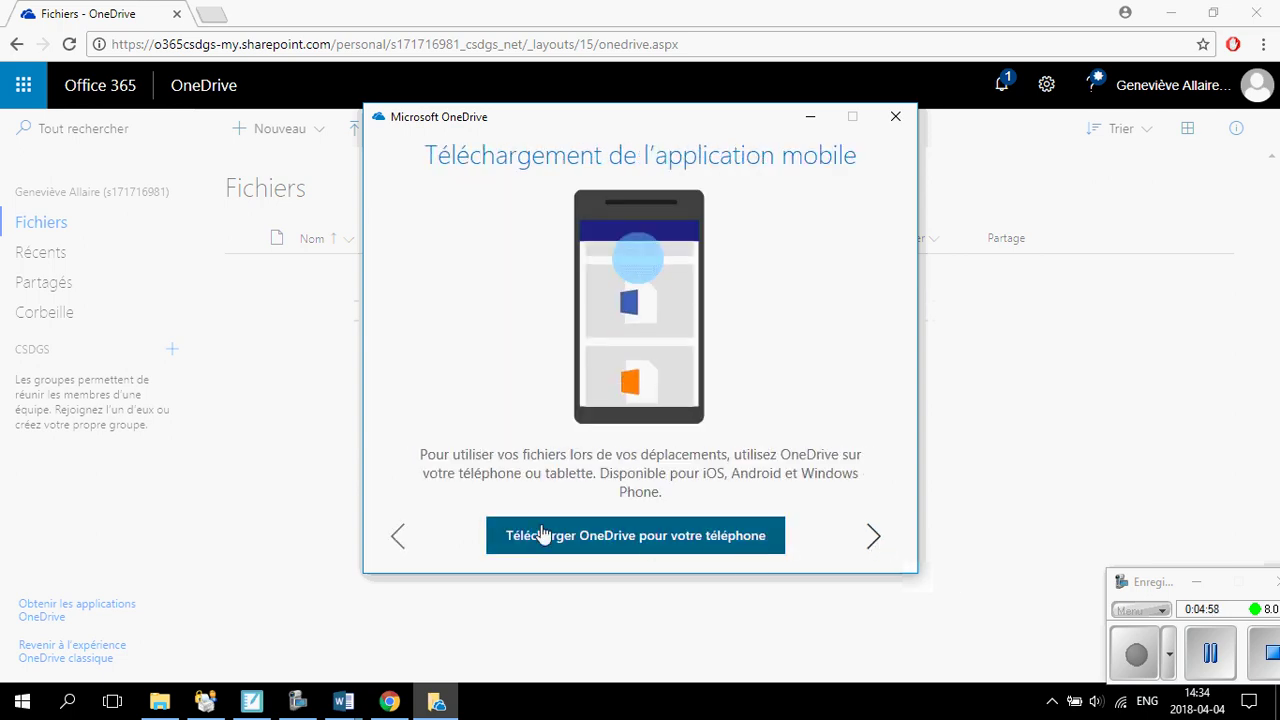
left_click(876, 541)
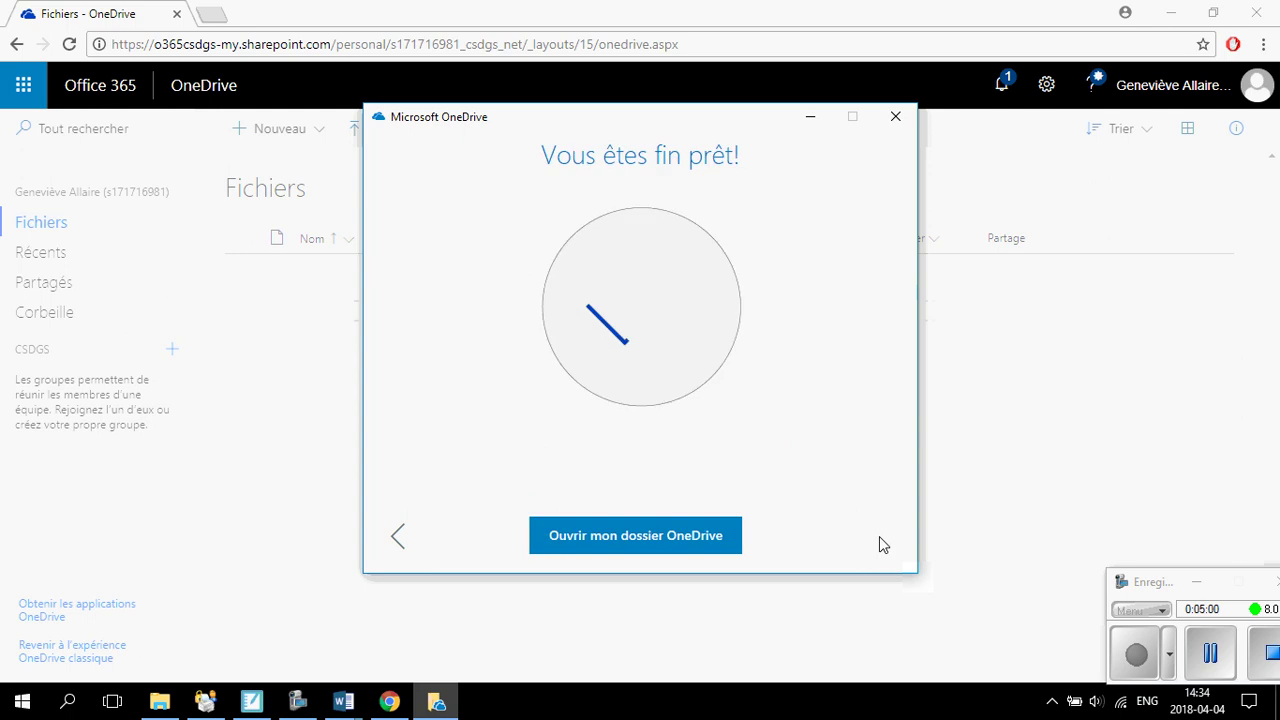
left_click(632, 537)
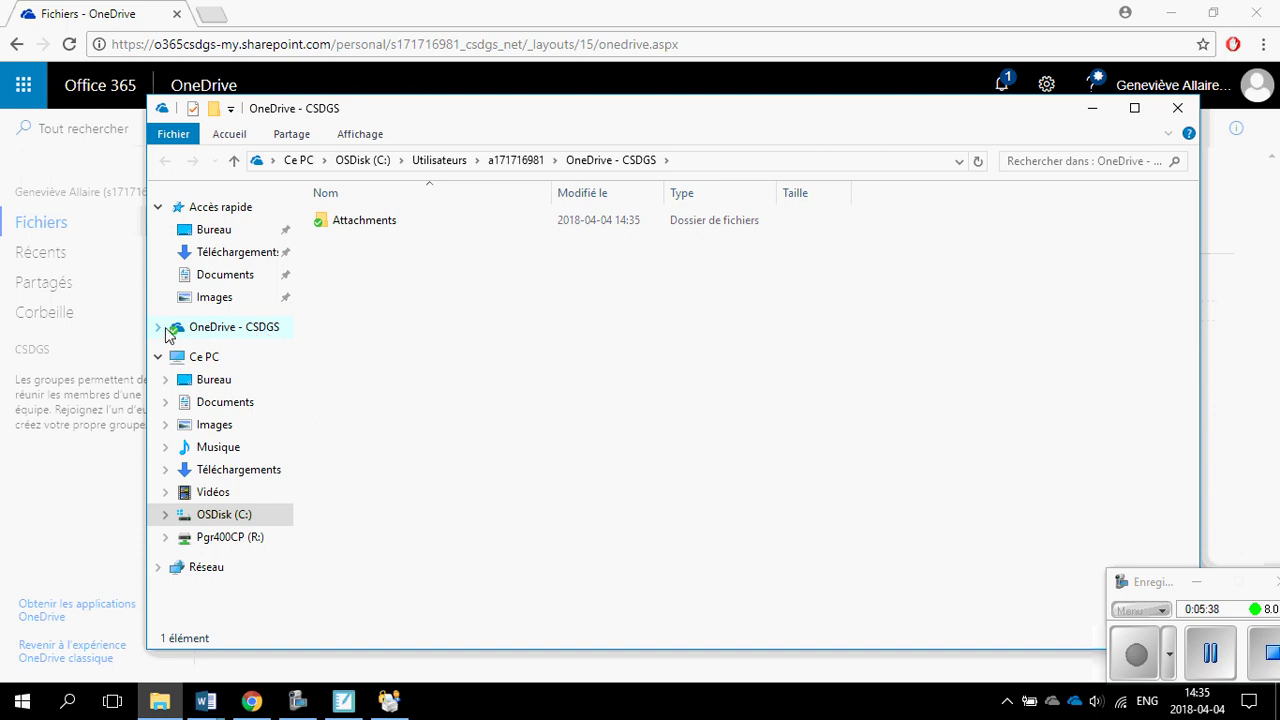
Bring the OneDrive - CSDGS Explorer window to the front and drag it fully into view.
left_click(158, 329)
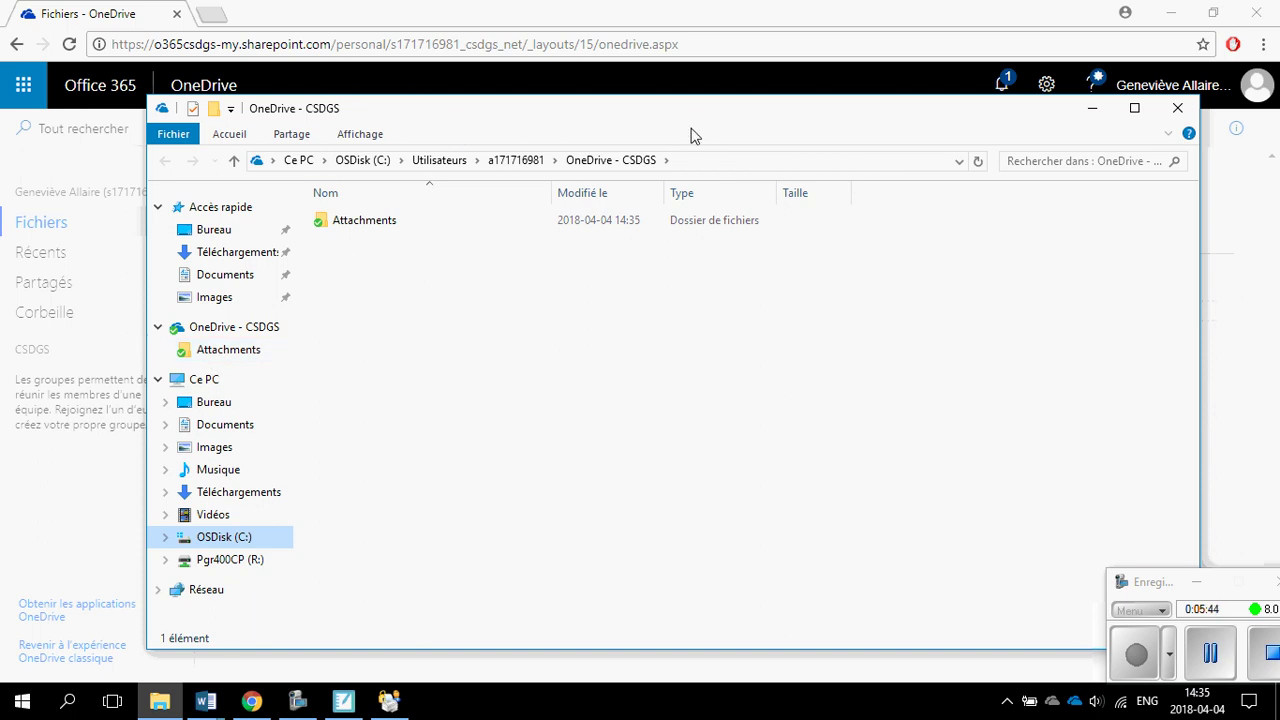
left_click_drag(680, 116, 1215, 122)
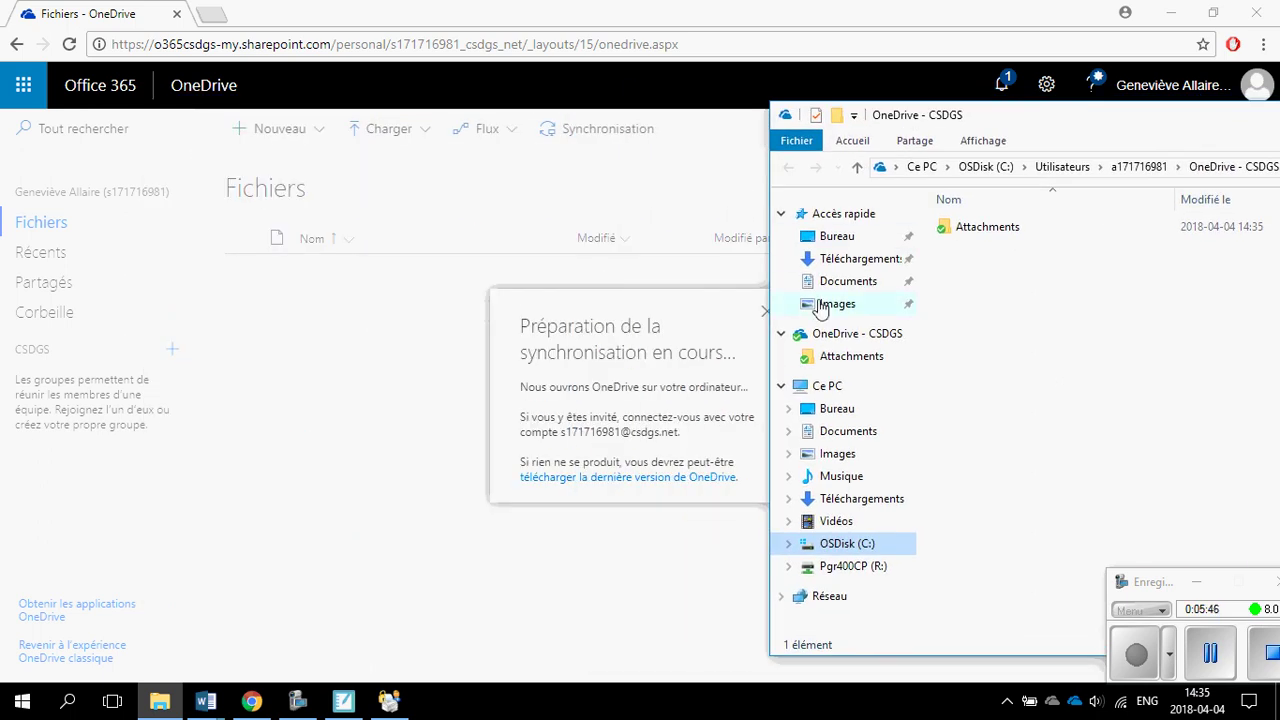
left_click(740, 316)
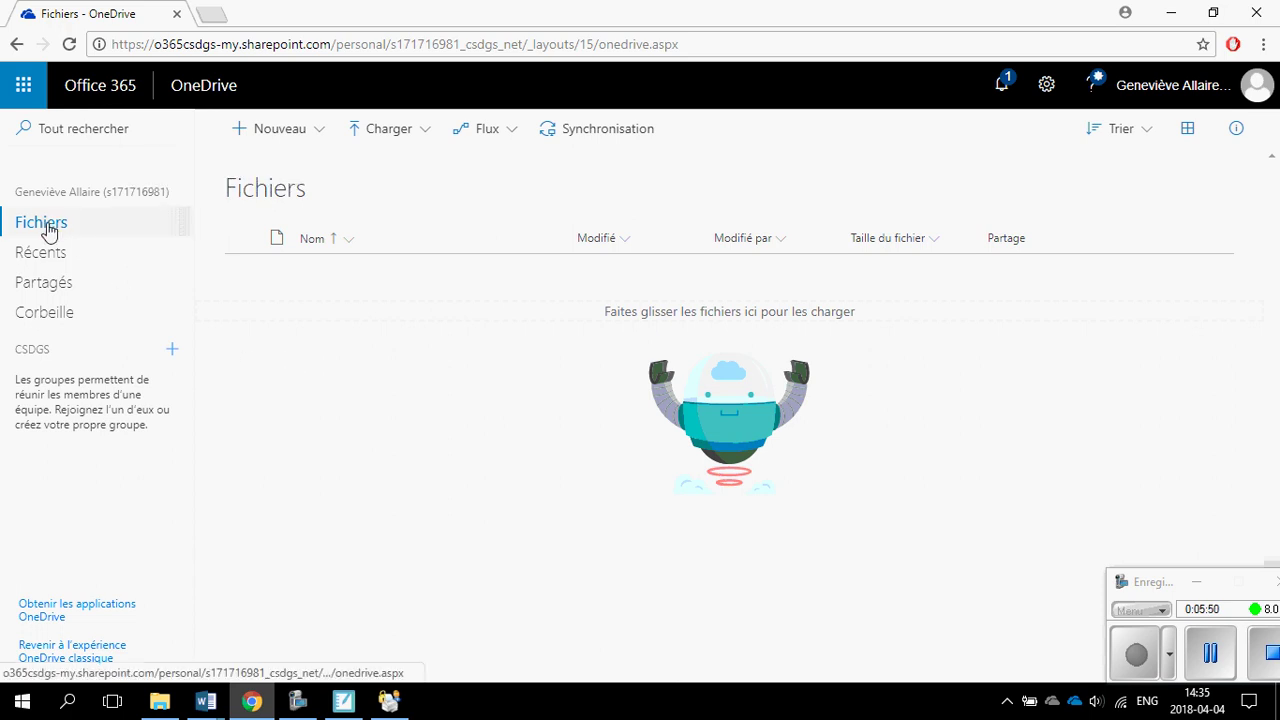
left_click(160, 701)
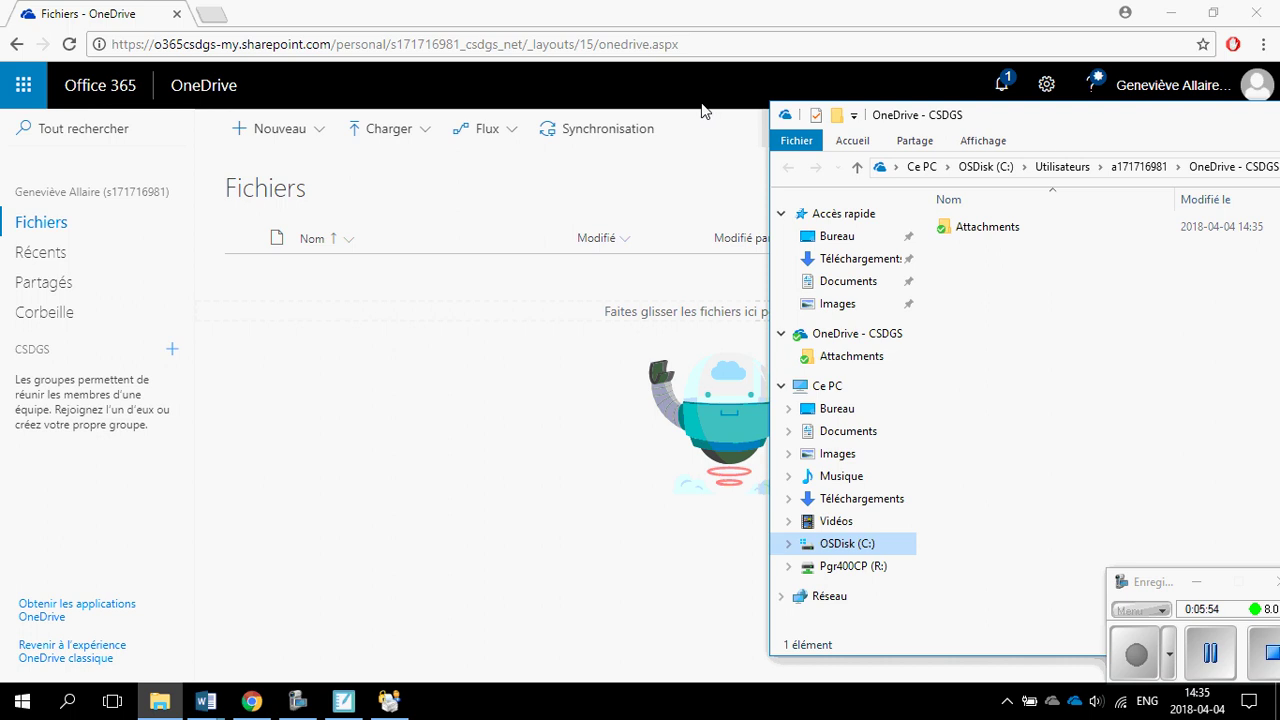
left_click_drag(1000, 122, 376, 90)
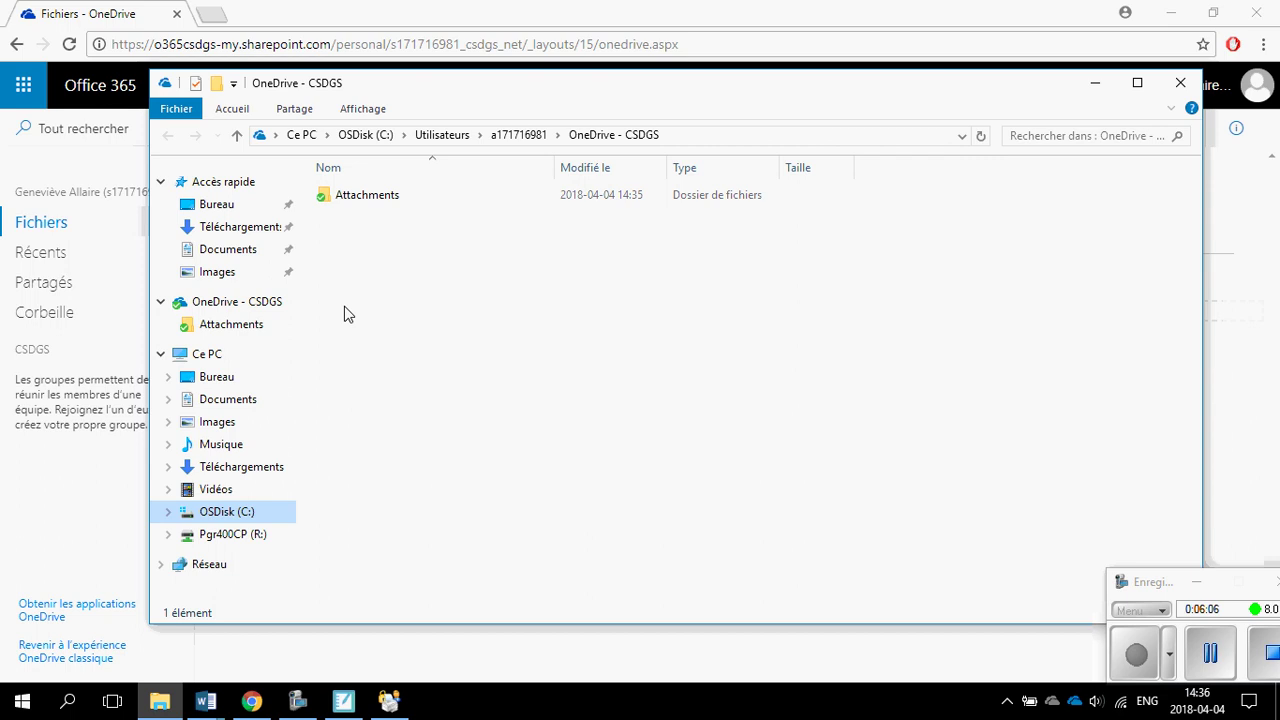
Create a folder named Test in OneDrive - CSDGS, then return to the OneDrive web page.
left_click(1172, 18)
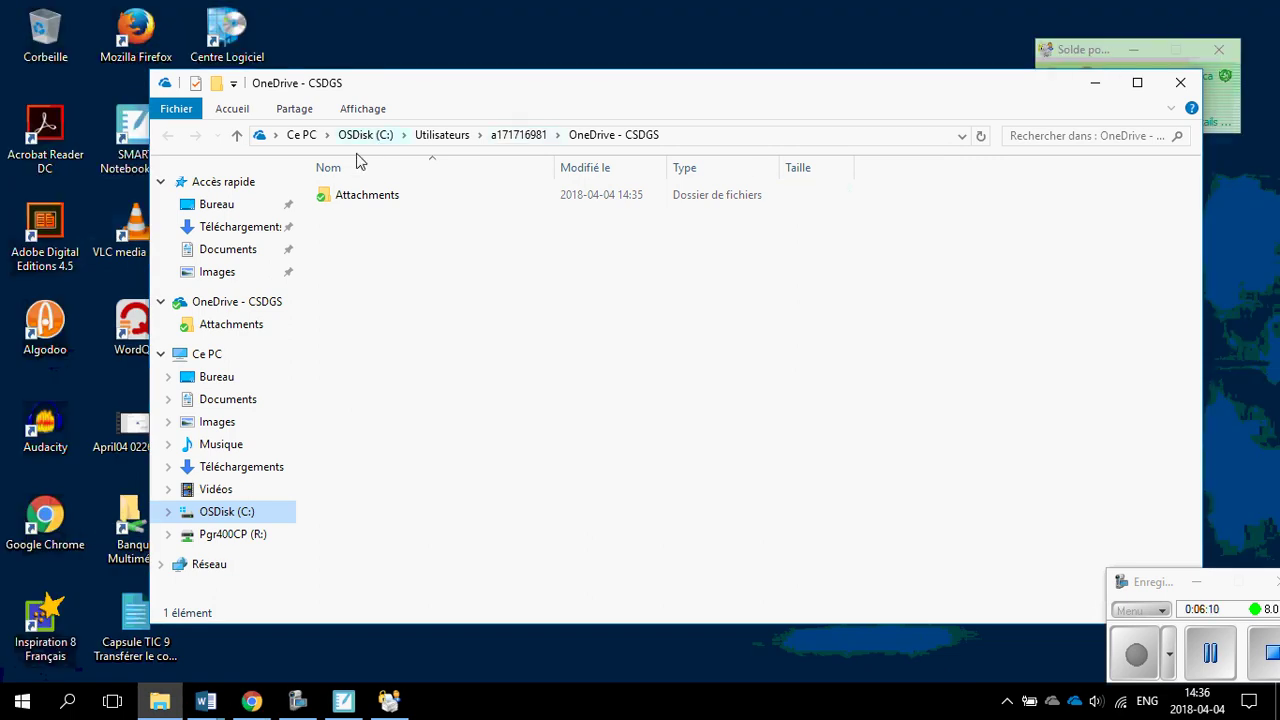
left_click(216, 83)
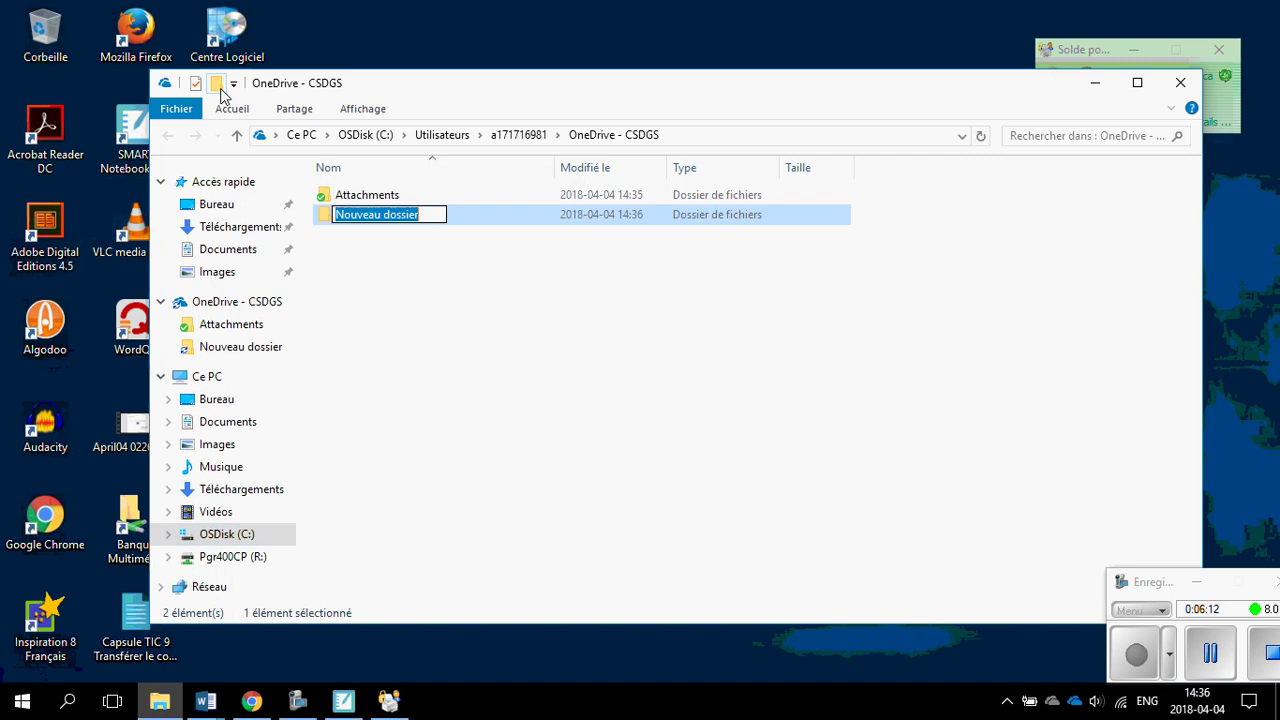
type("Test")
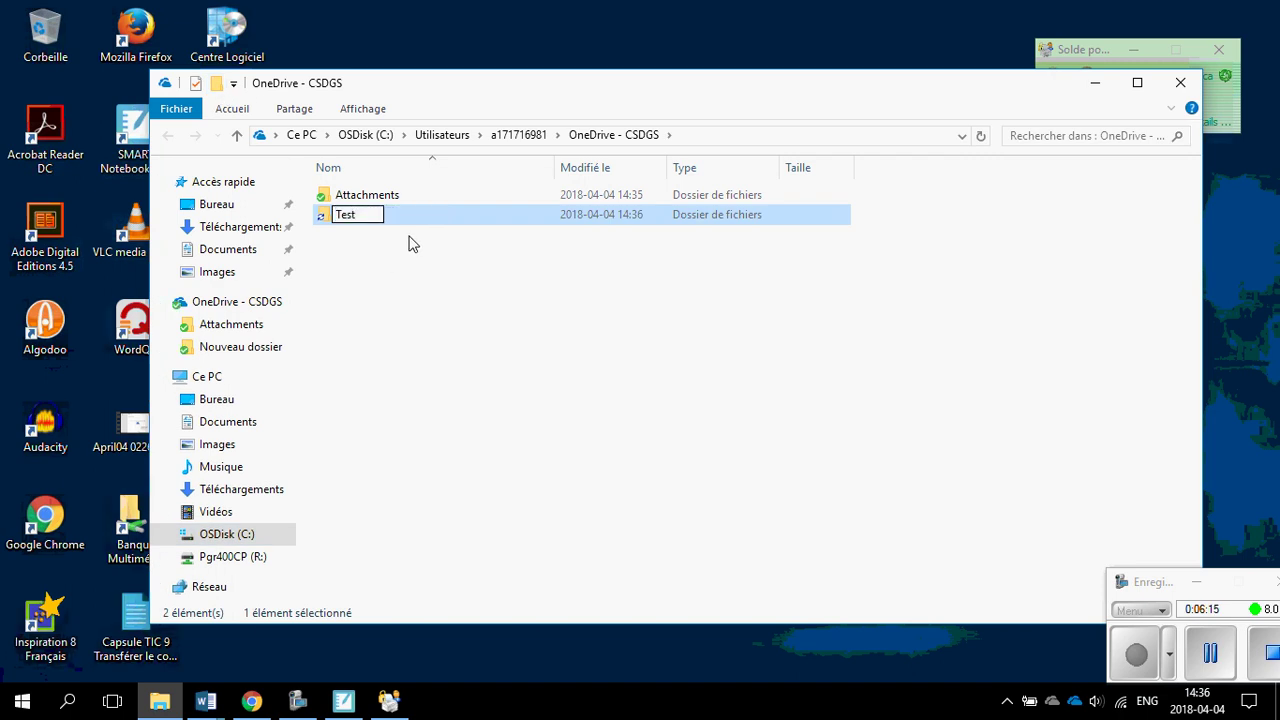
key("Return")
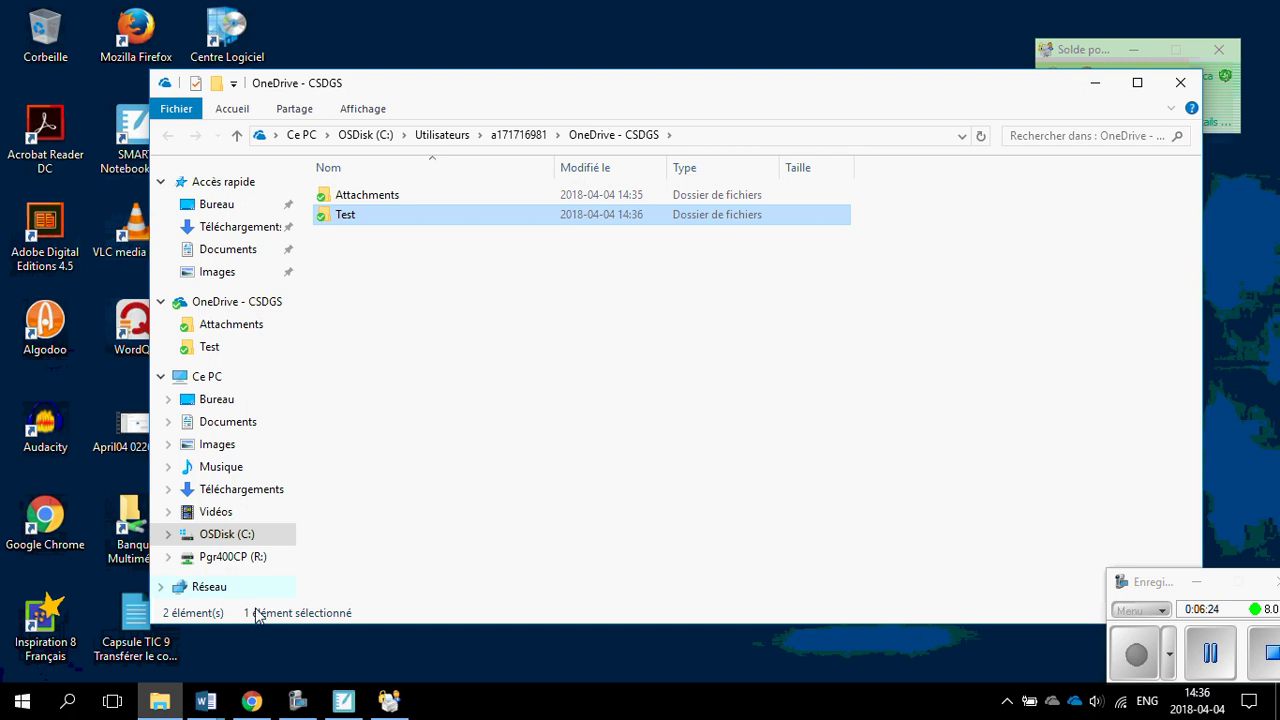
left_click(253, 703)
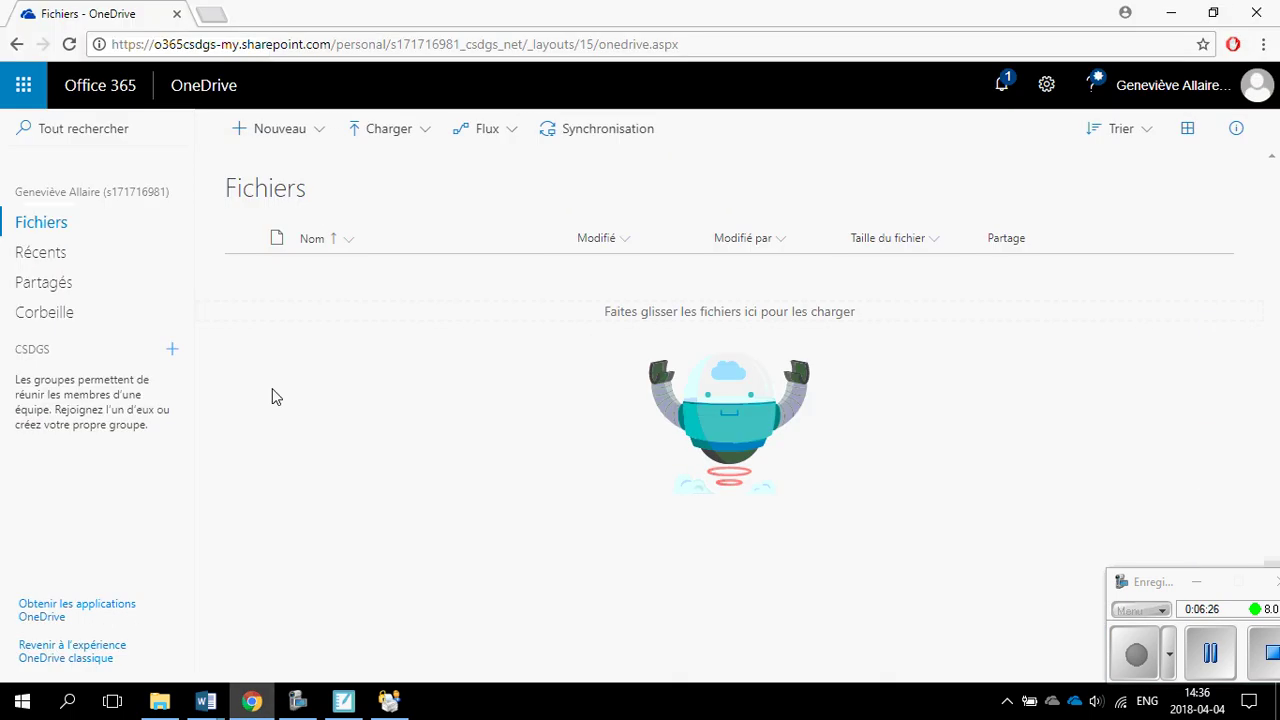
Reload the OneDrive page, dismiss the time-zone notice, and open the Charger upload menu.
left_click(69, 44)
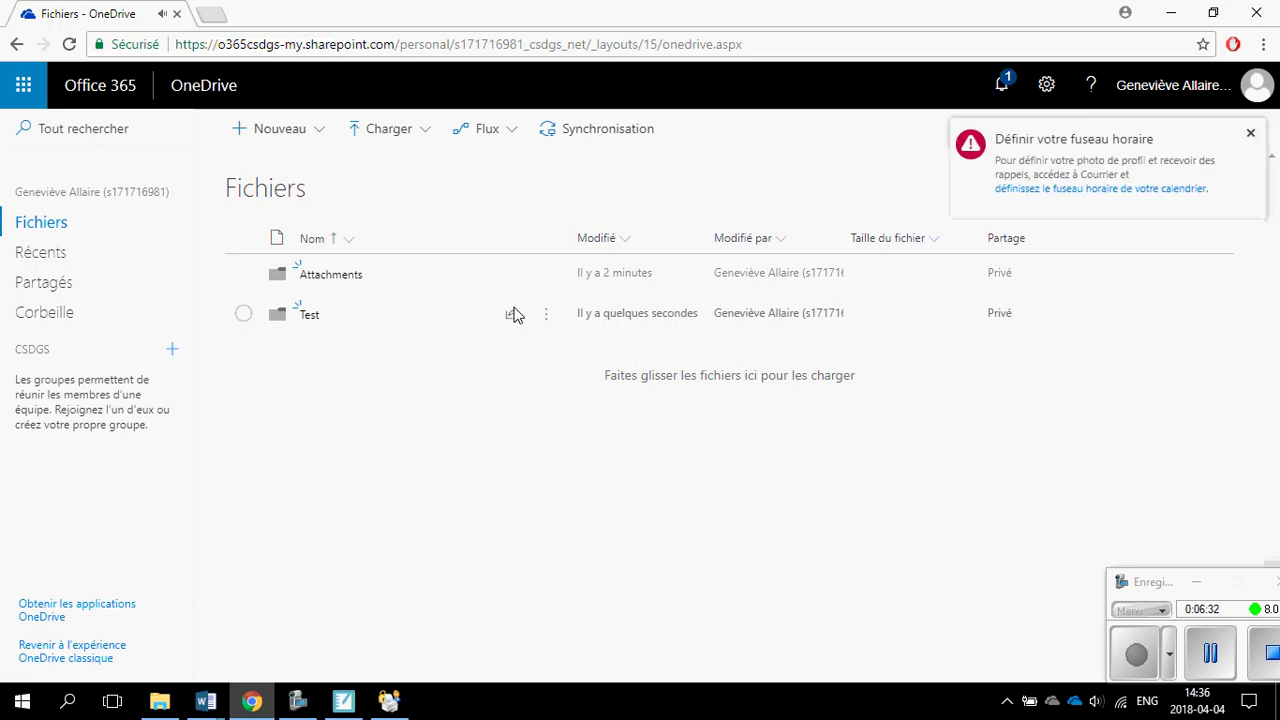
left_click(1250, 133)
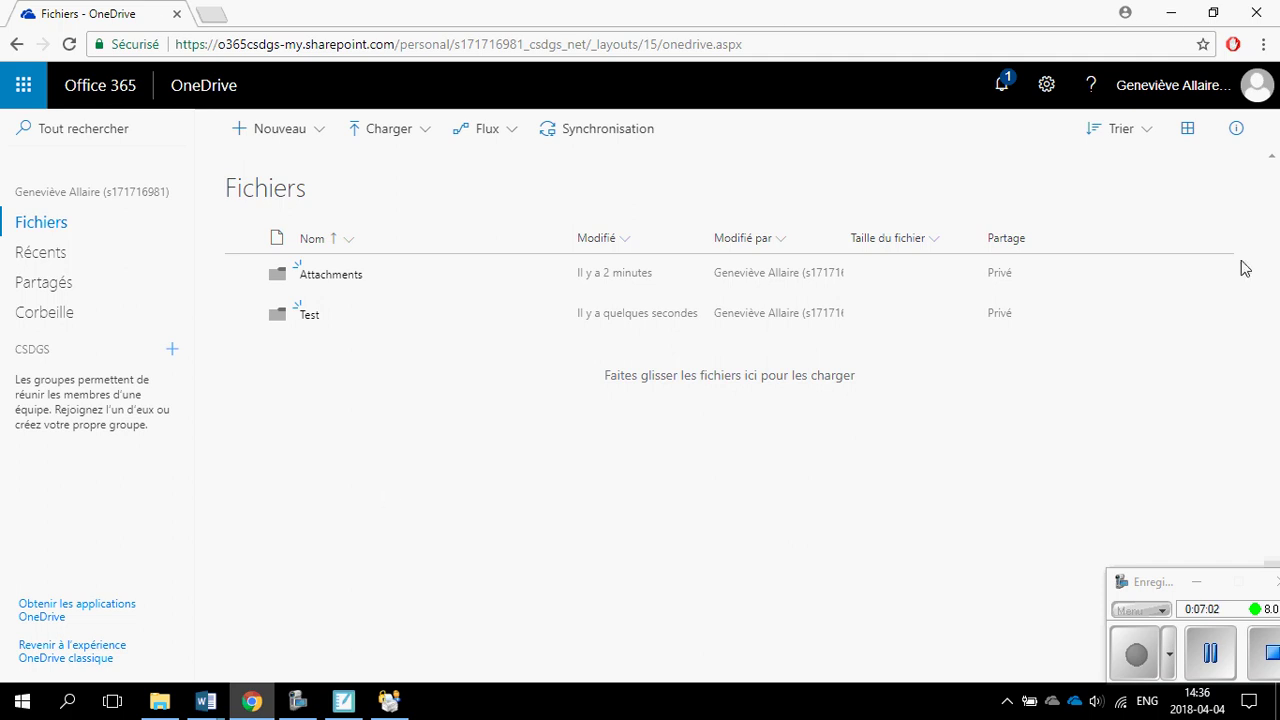
left_click(372, 133)
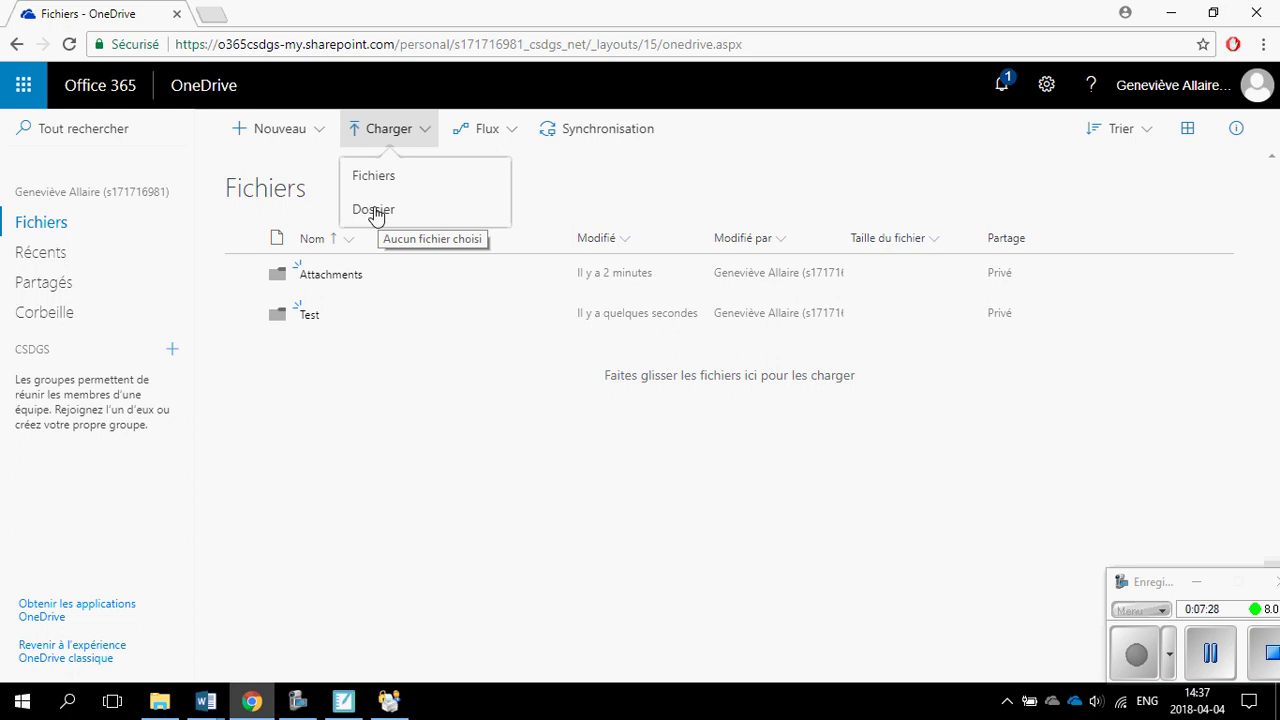
Open a second File Explorer window and place it beside the OneDrive - CSDGS window.
left_click(1173, 14)
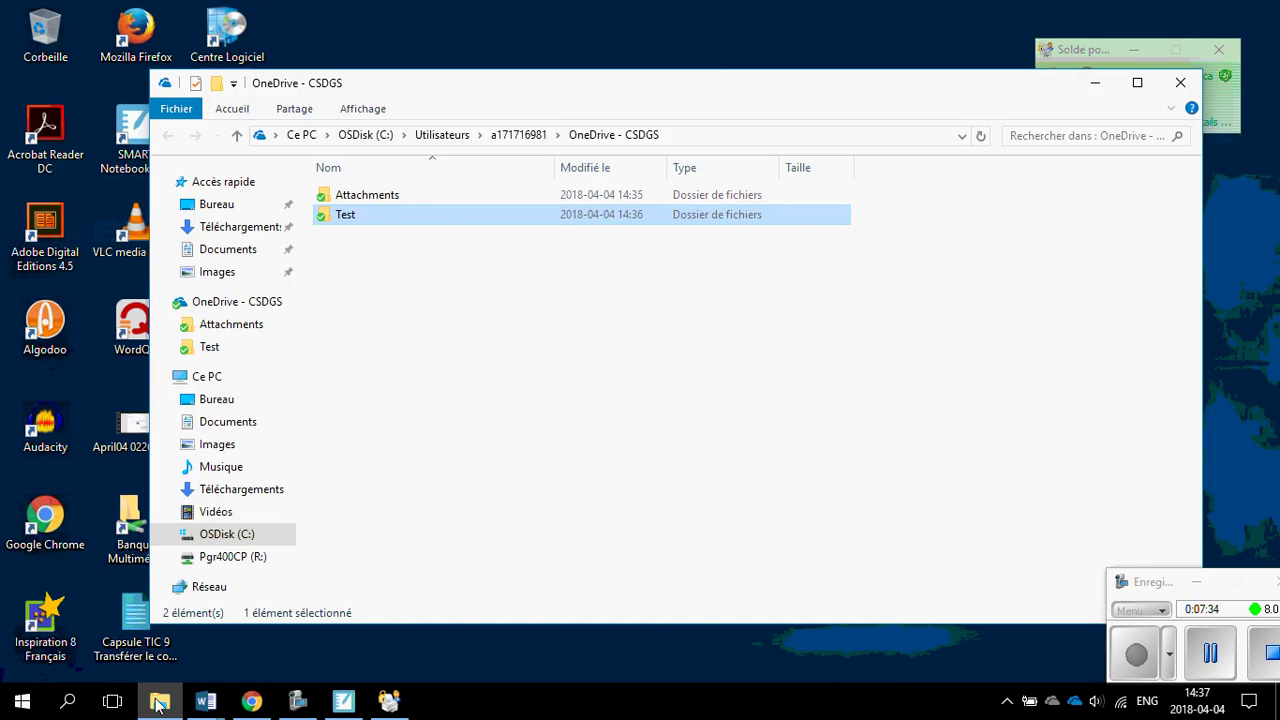
mouse_move(297, 700)
right_click(160, 700)
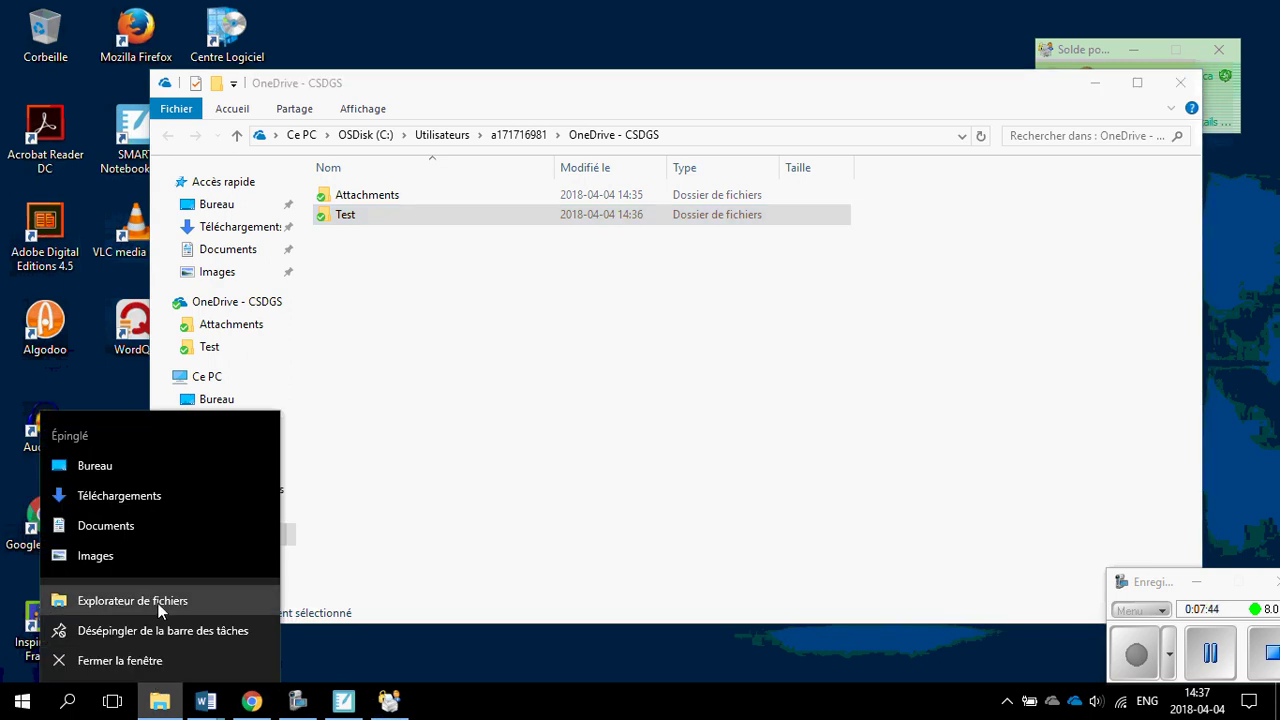
left_click(158, 604)
left_click_drag(491, 105, 749, 114)
left_click_drag(418, 80, 333, 104)
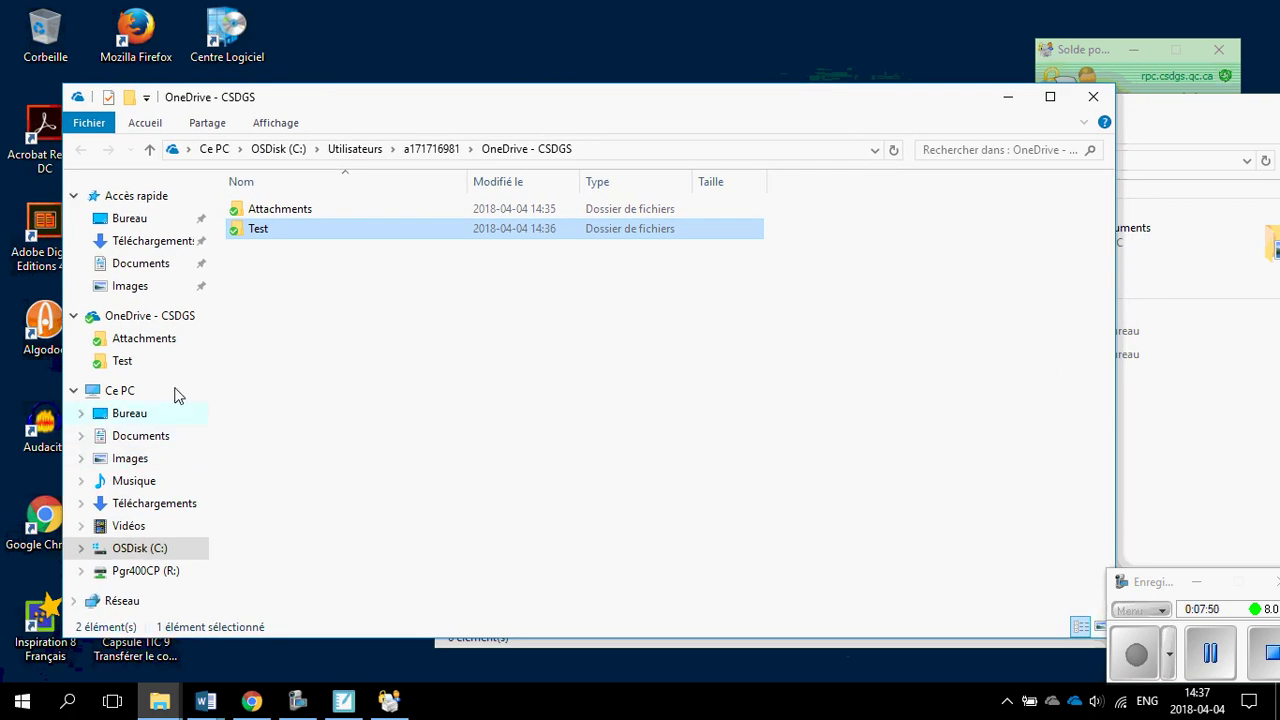
left_click(118, 318)
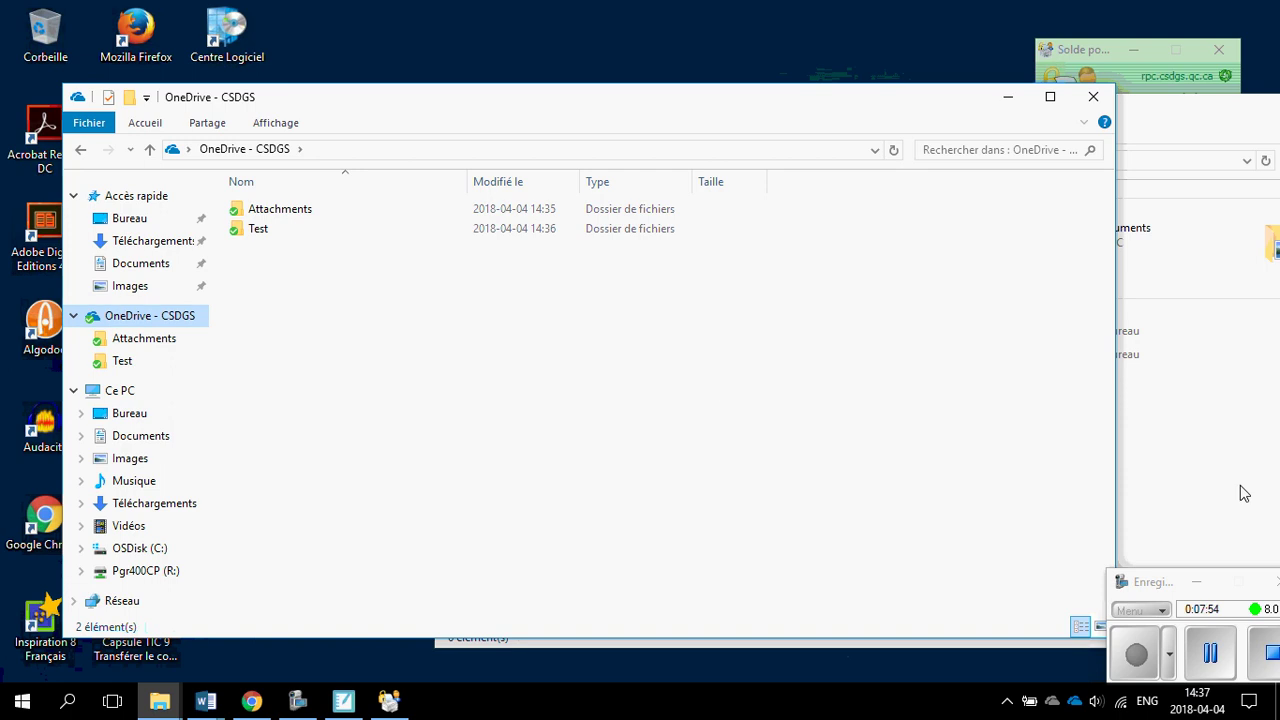
left_click(1191, 481)
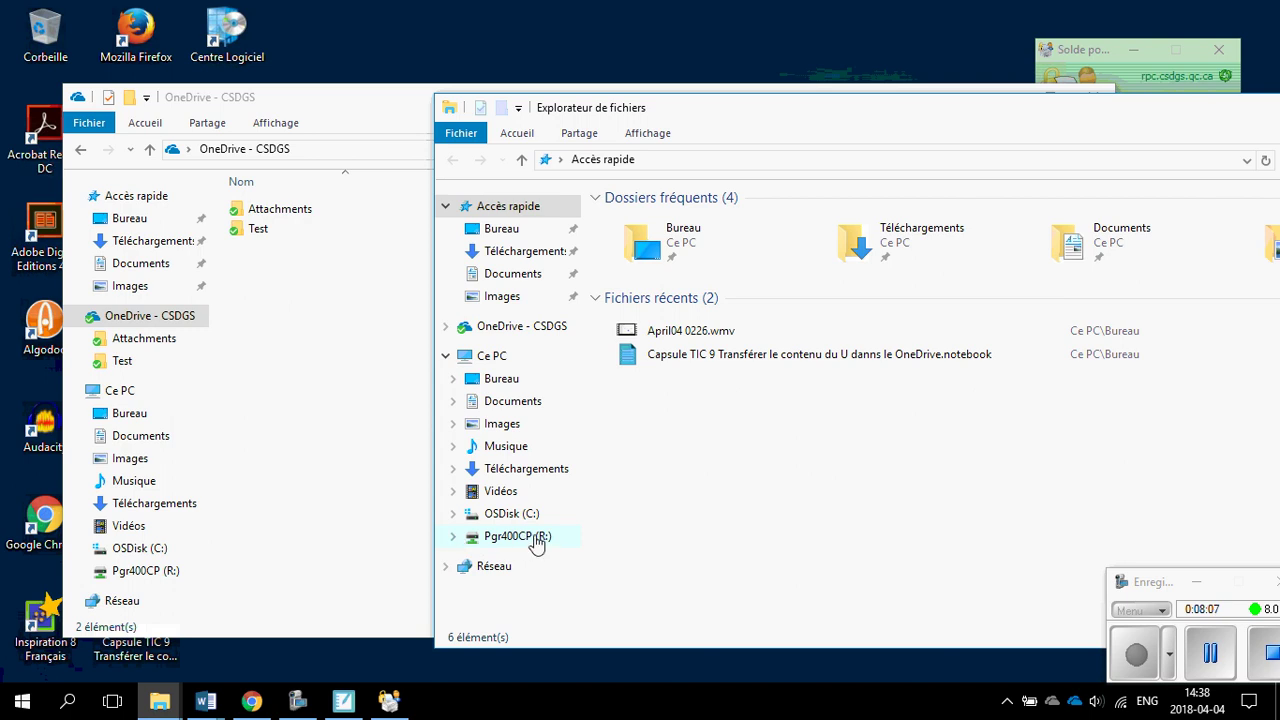
Drag the personal folder from the Pgr400CP (R:) drive into OneDrive - CSDGS to copy it.
left_click(537, 541)
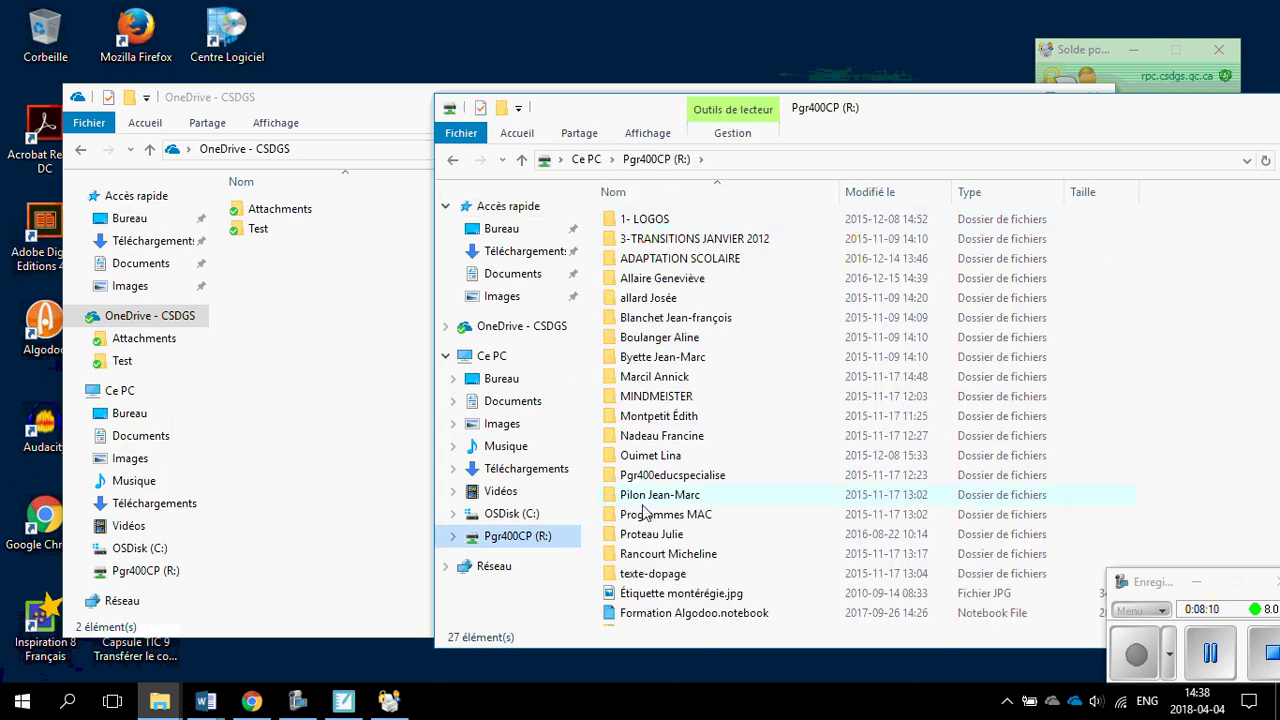
left_click(653, 286)
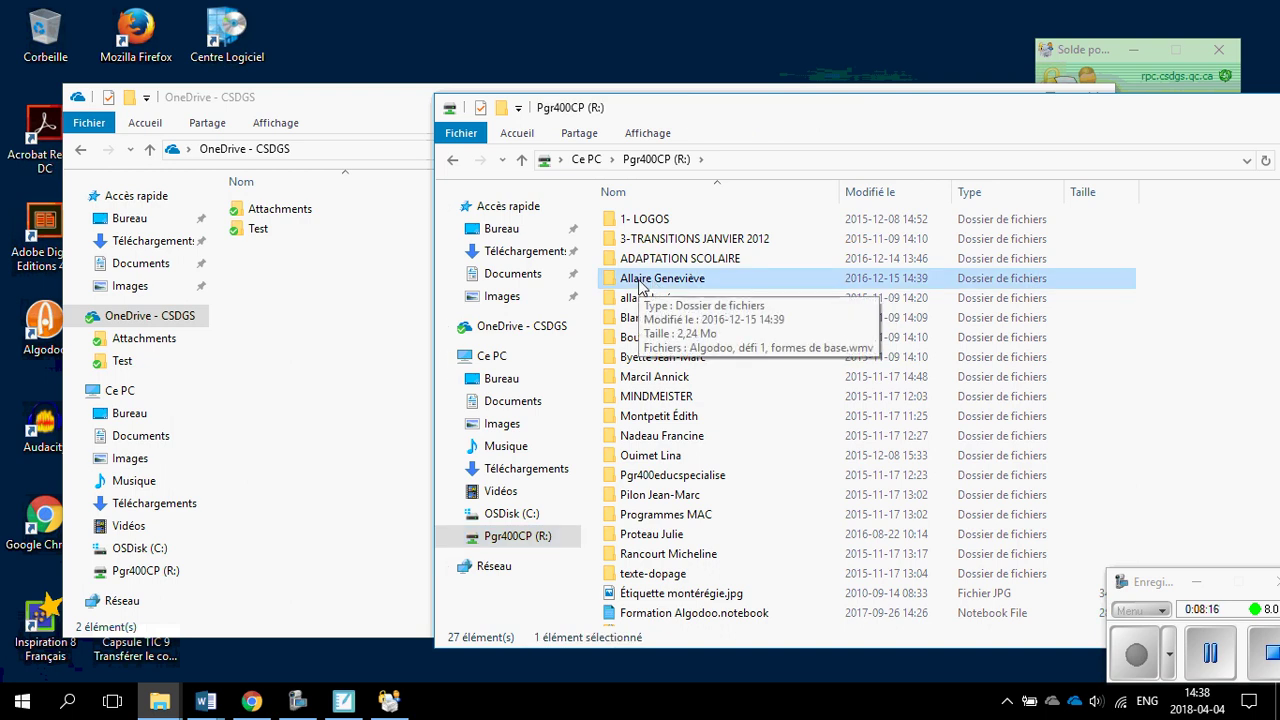
left_click_drag(640, 285, 160, 320)
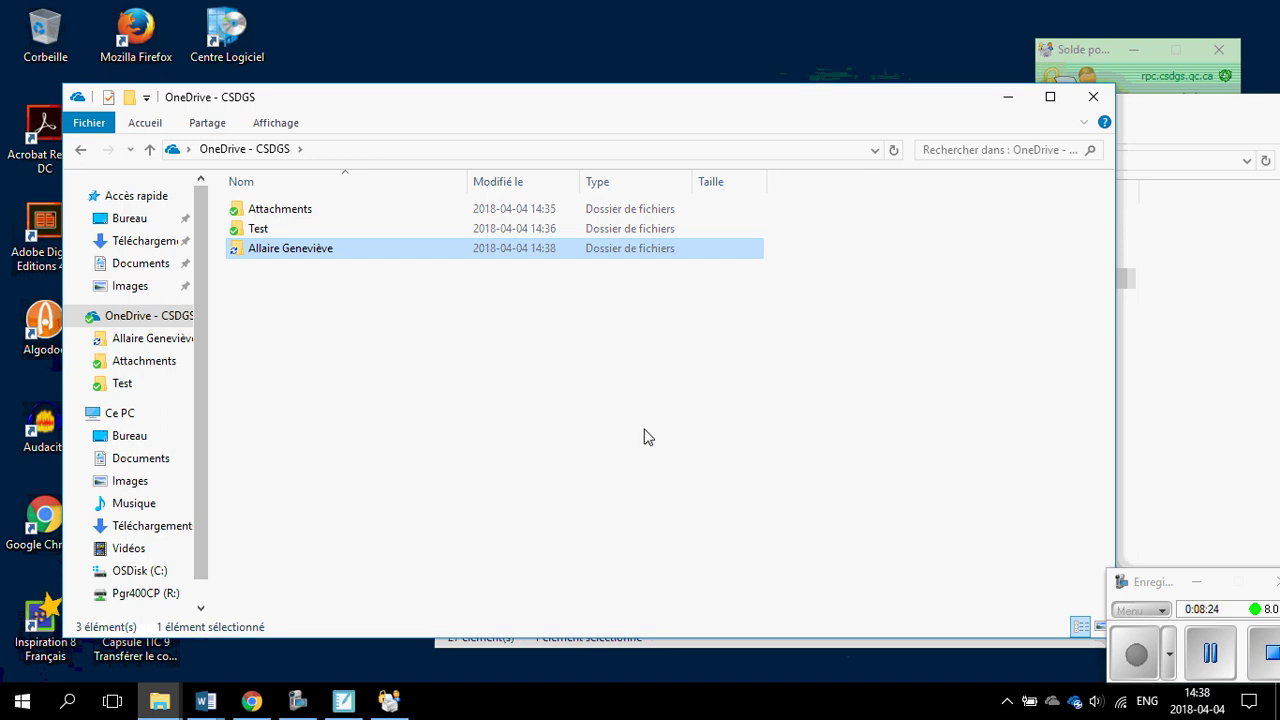
left_click(1160, 420)
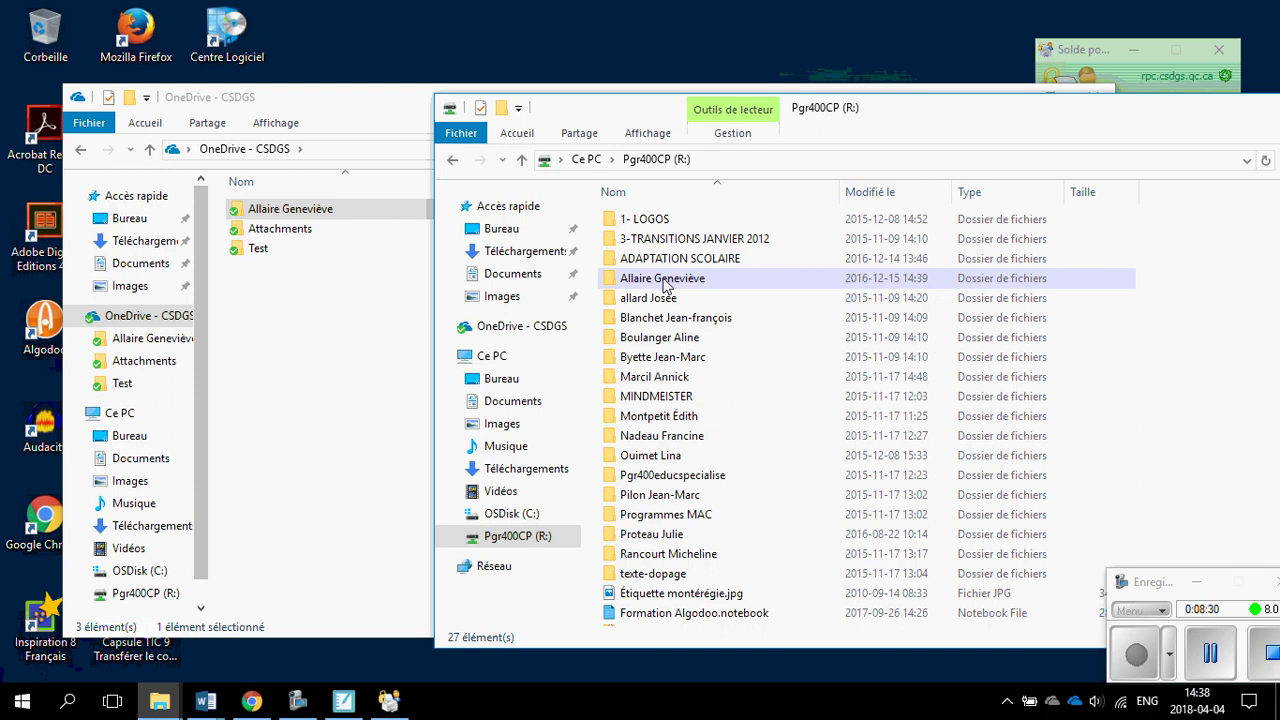
mouse_move(664, 284)
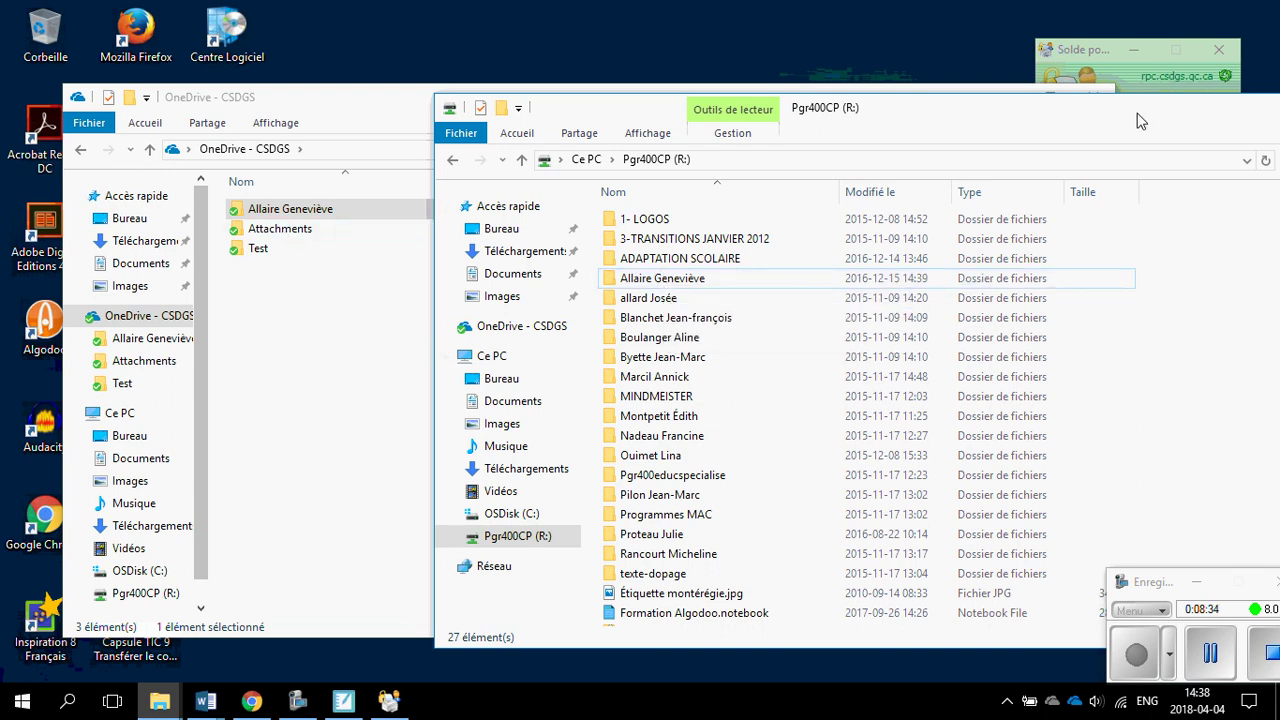
left_click(283, 289)
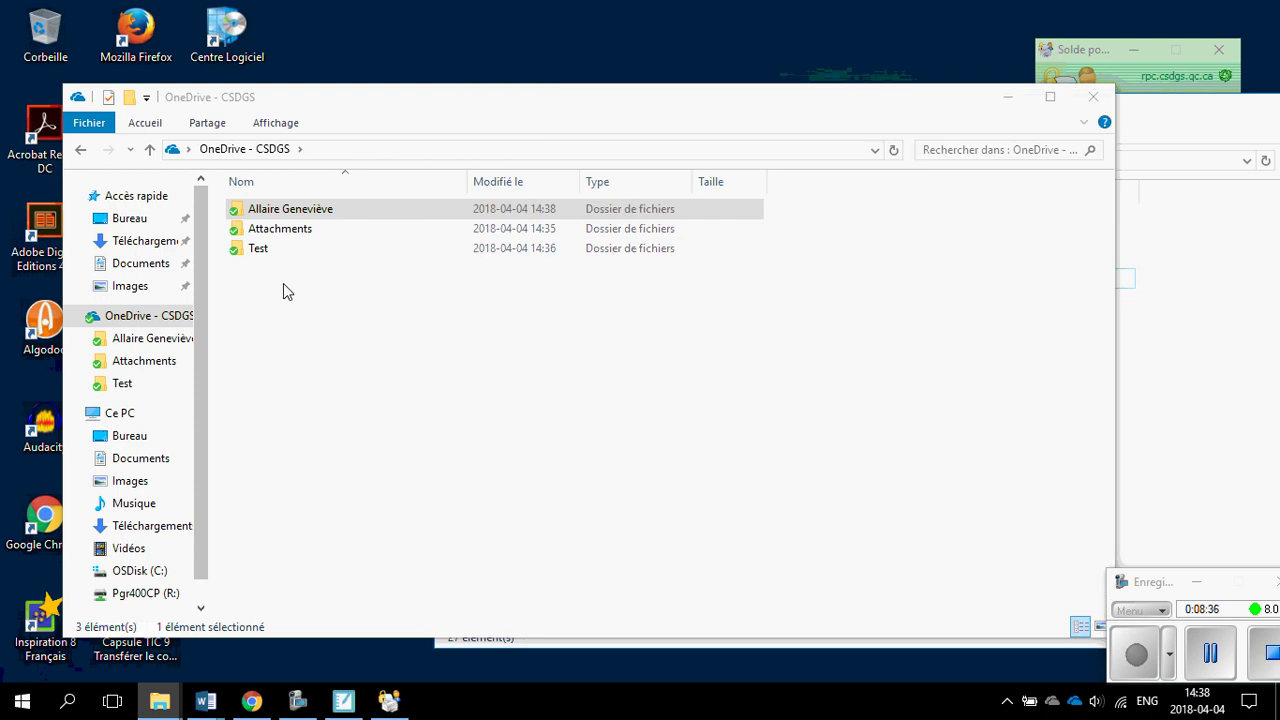
Check the info of the Attachments, Test and personal folders in OneDrive - CSDGS.
mouse_move(236, 211)
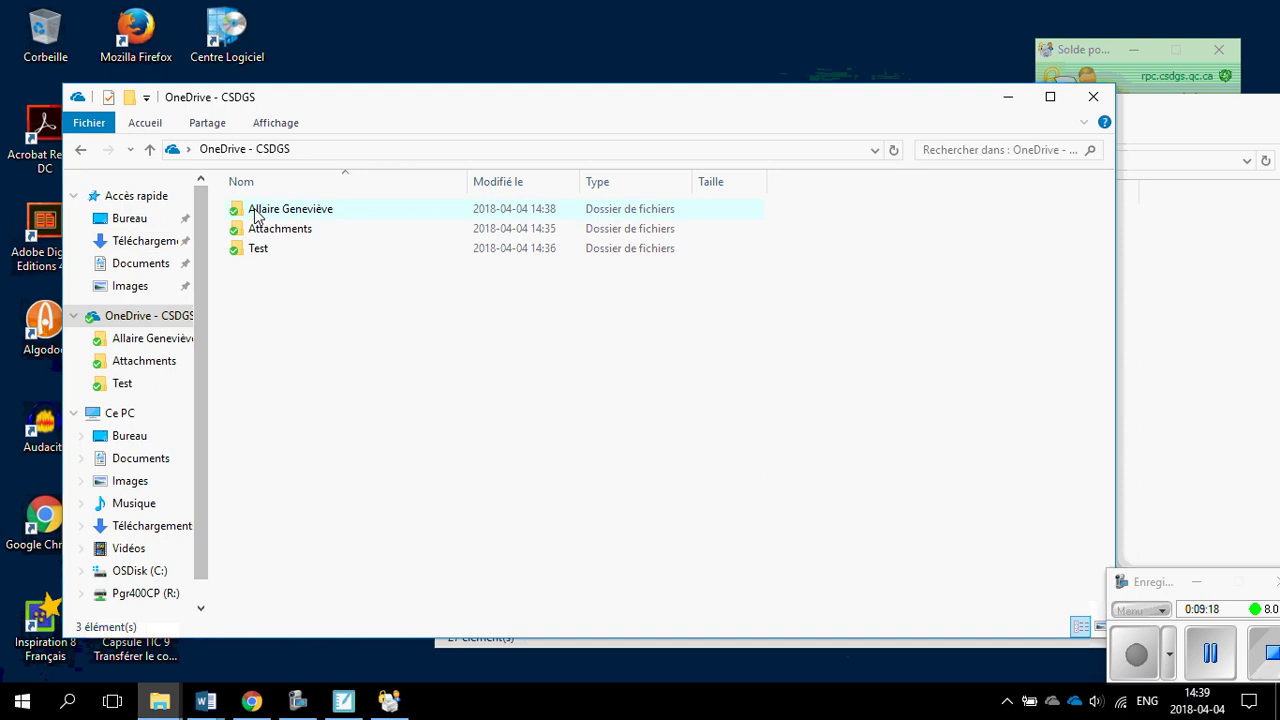
mouse_move(252, 216)
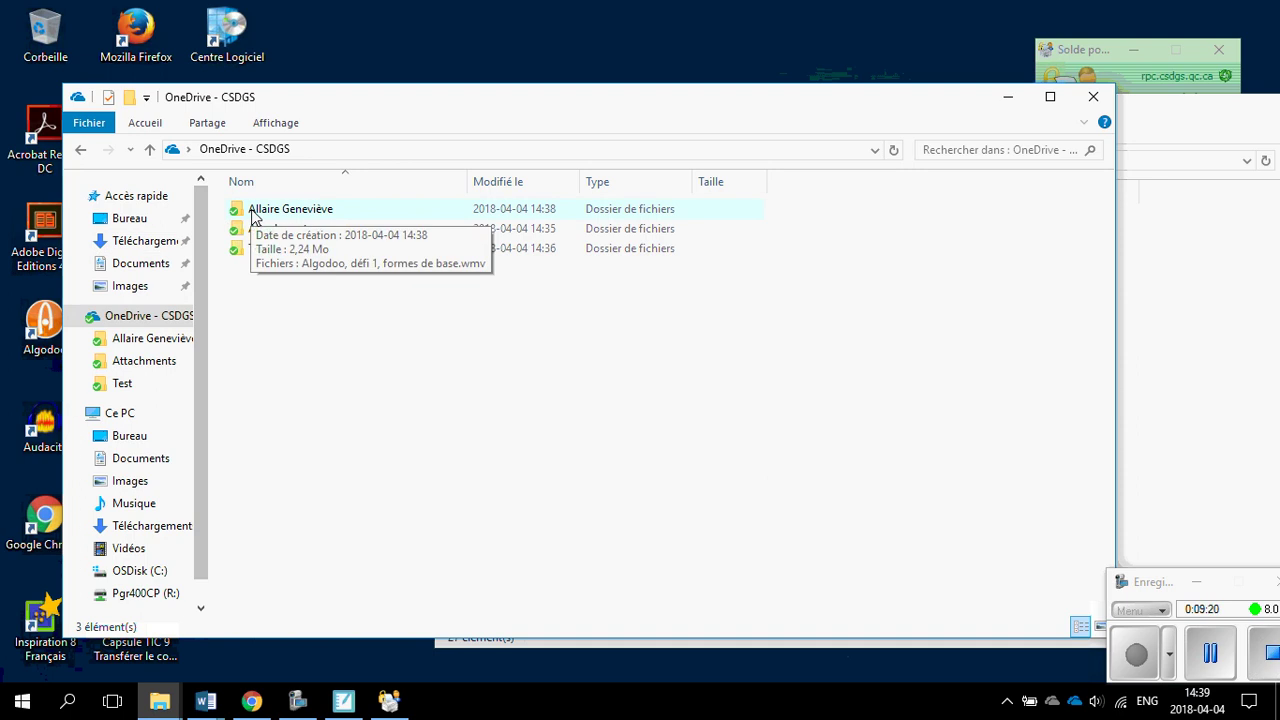
mouse_move(258, 252)
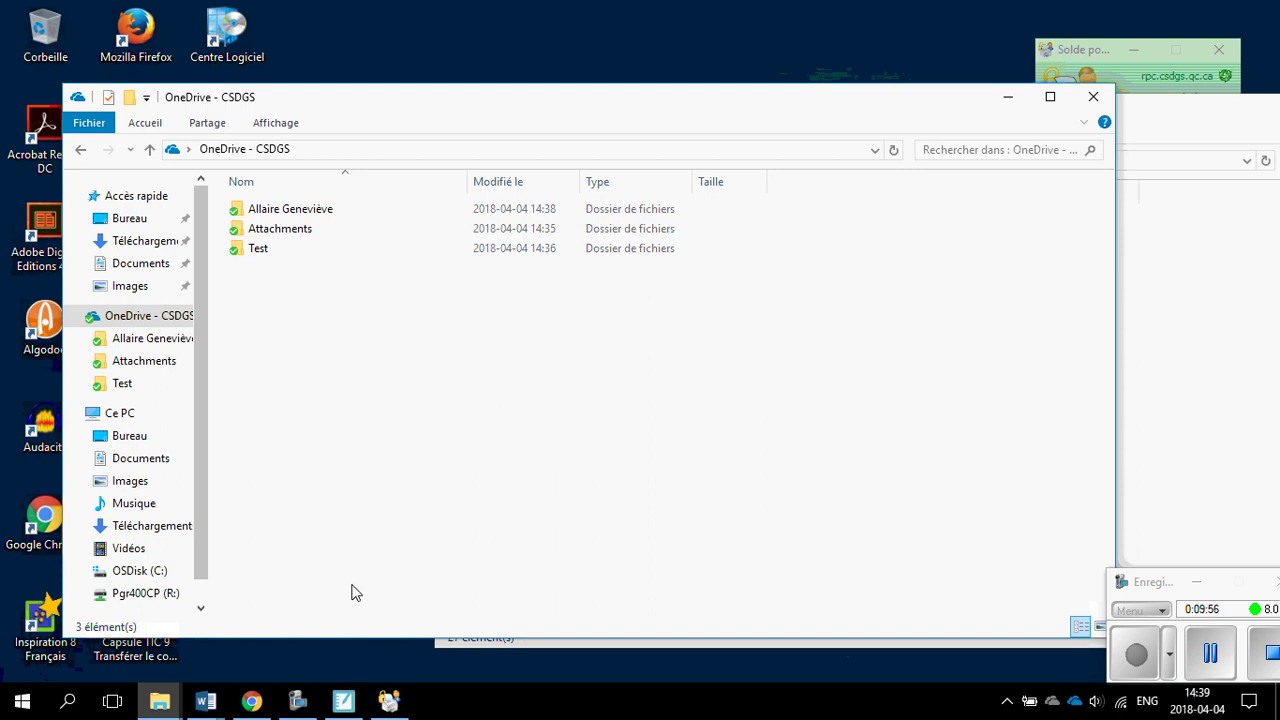
Close the OneDrive - CSDGS and Pgr400CP (R:) File Explorer windows.
left_click(1093, 97)
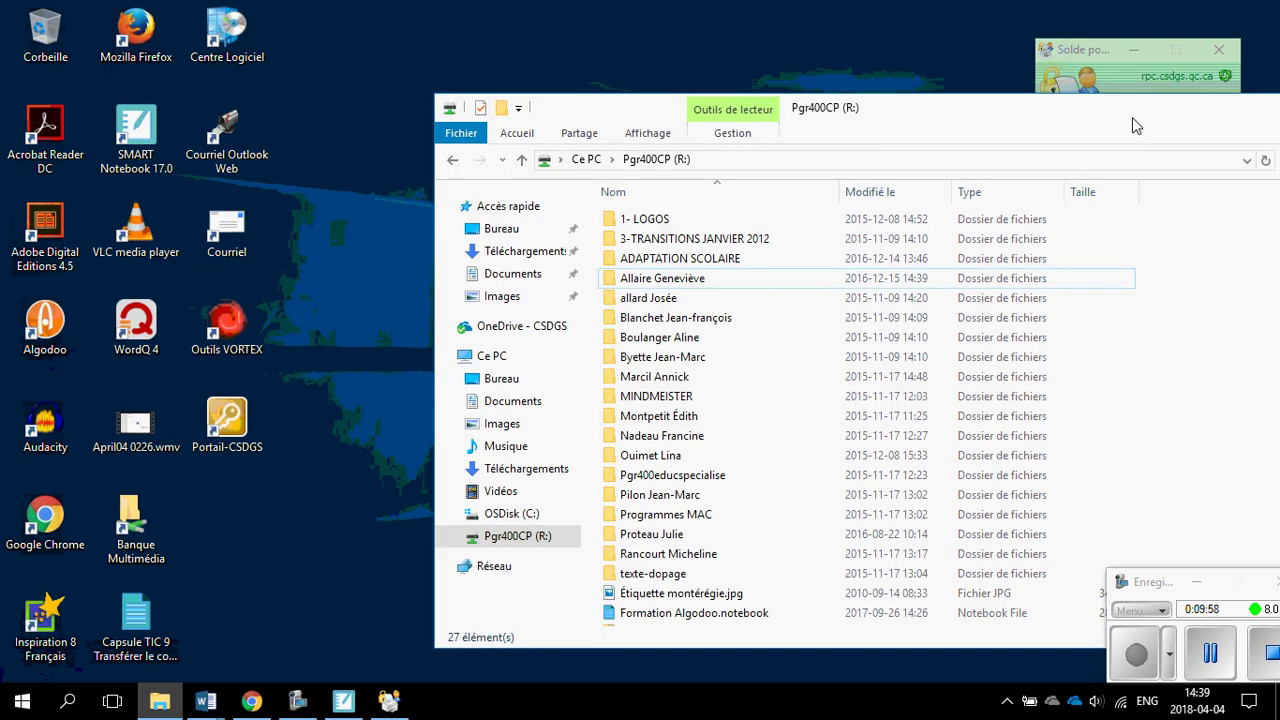
left_click_drag(1132, 117, 829, 137)
left_click(1131, 123)
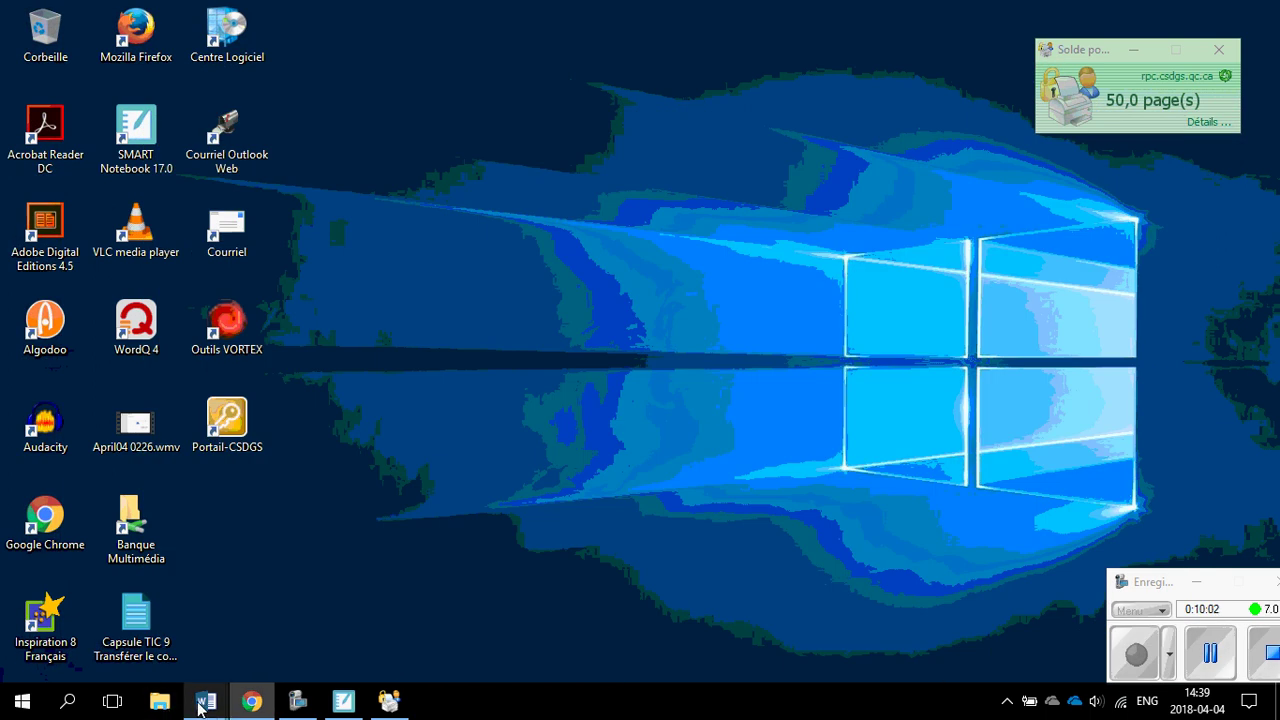
Try recent Directions.docx, dismiss its not-found error, minimize that window and return to Document1.
mouse_move(200, 705)
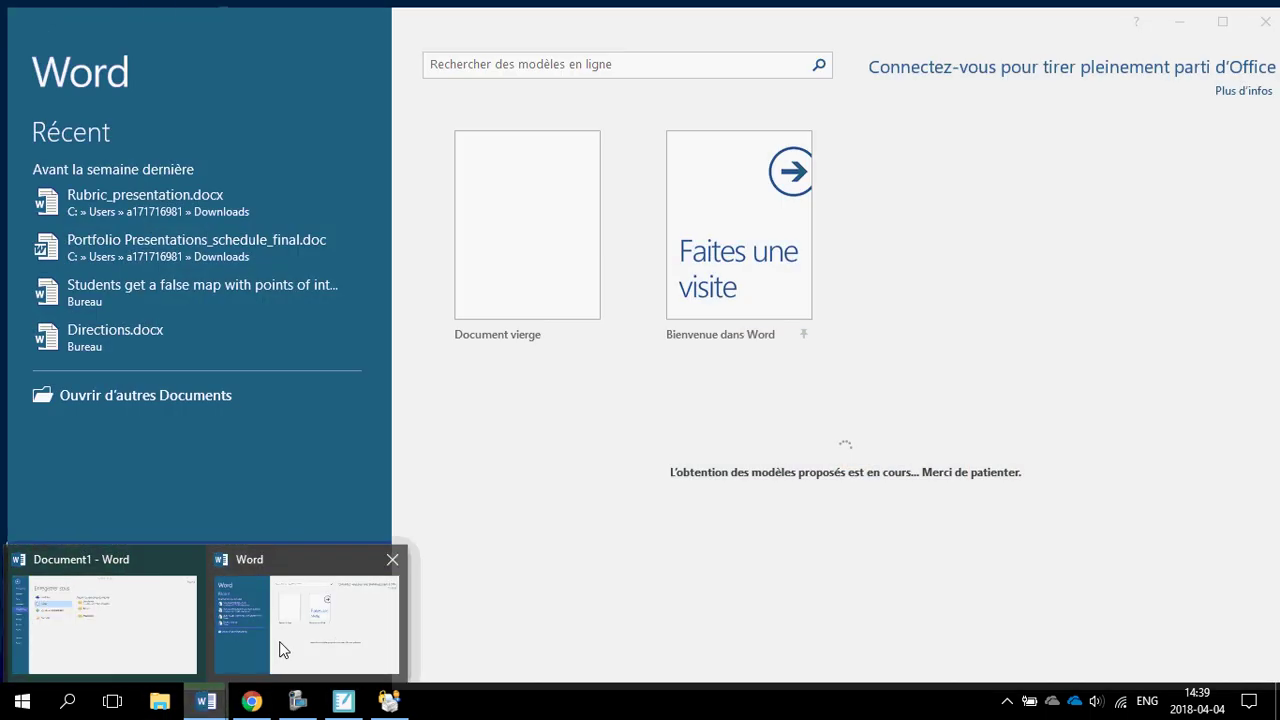
left_click(280, 650)
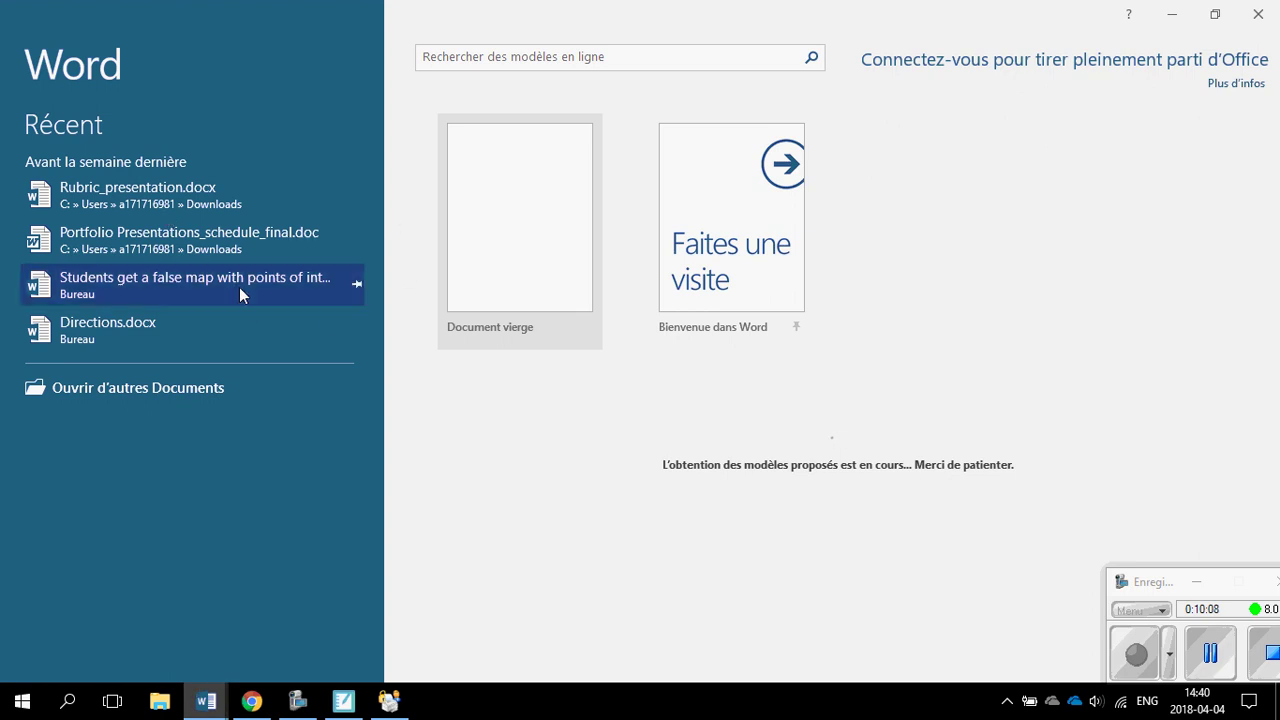
left_click(137, 322)
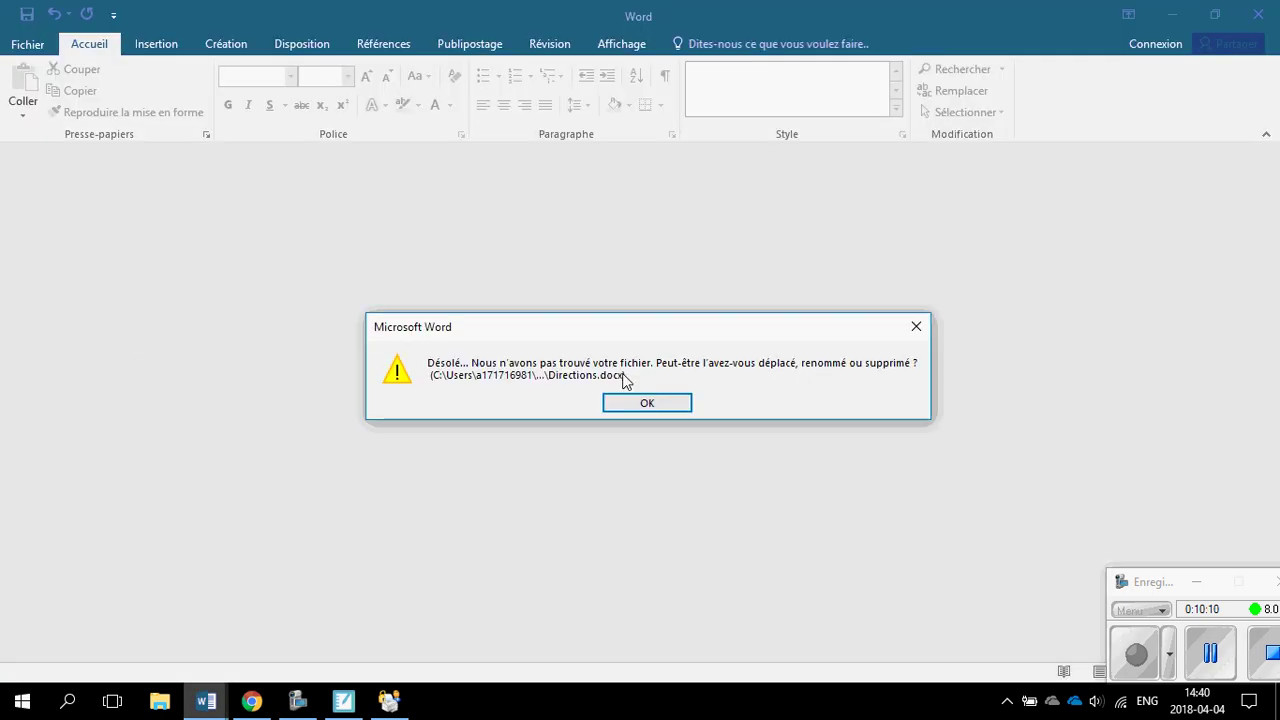
left_click(647, 403)
left_click(1170, 16)
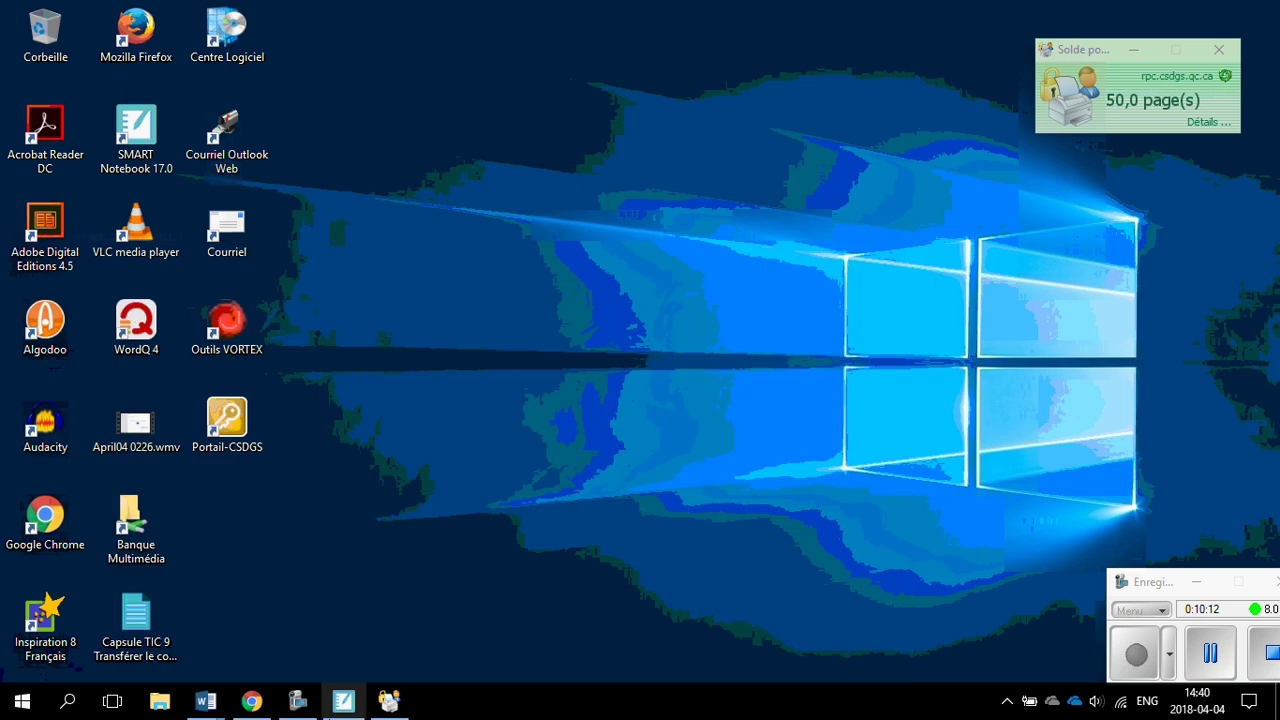
mouse_move(206, 701)
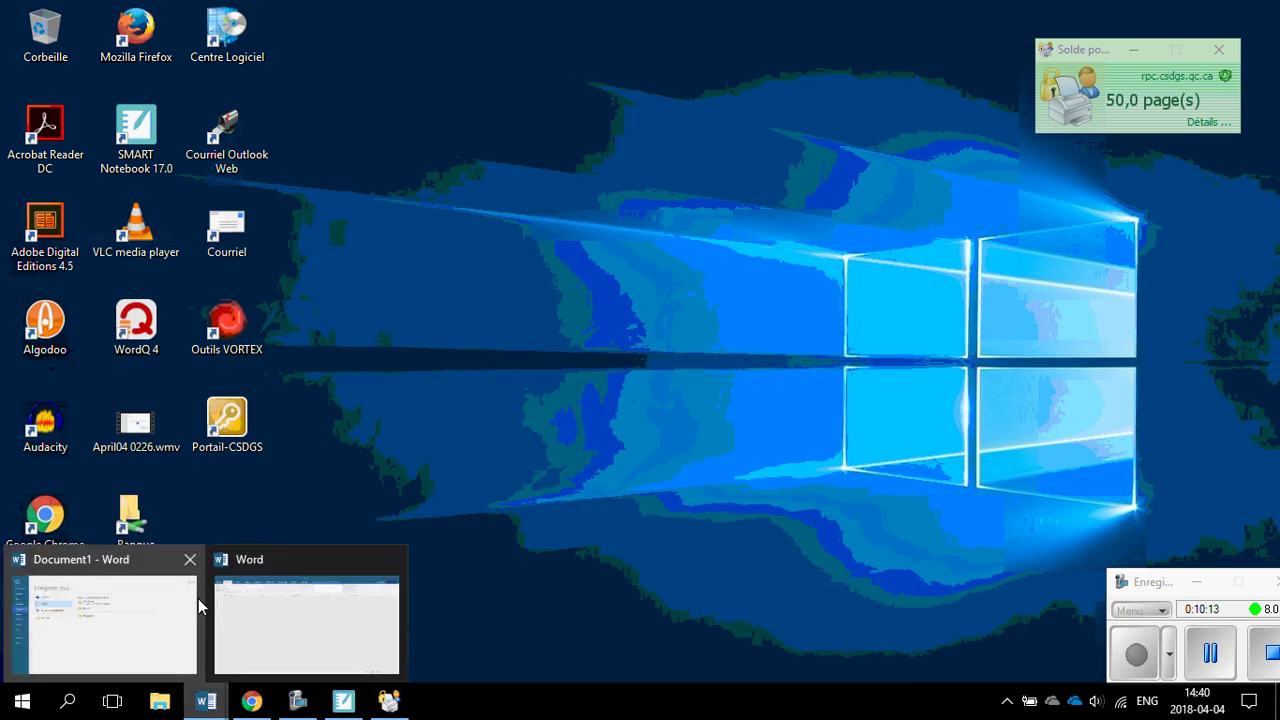
left_click(152, 631)
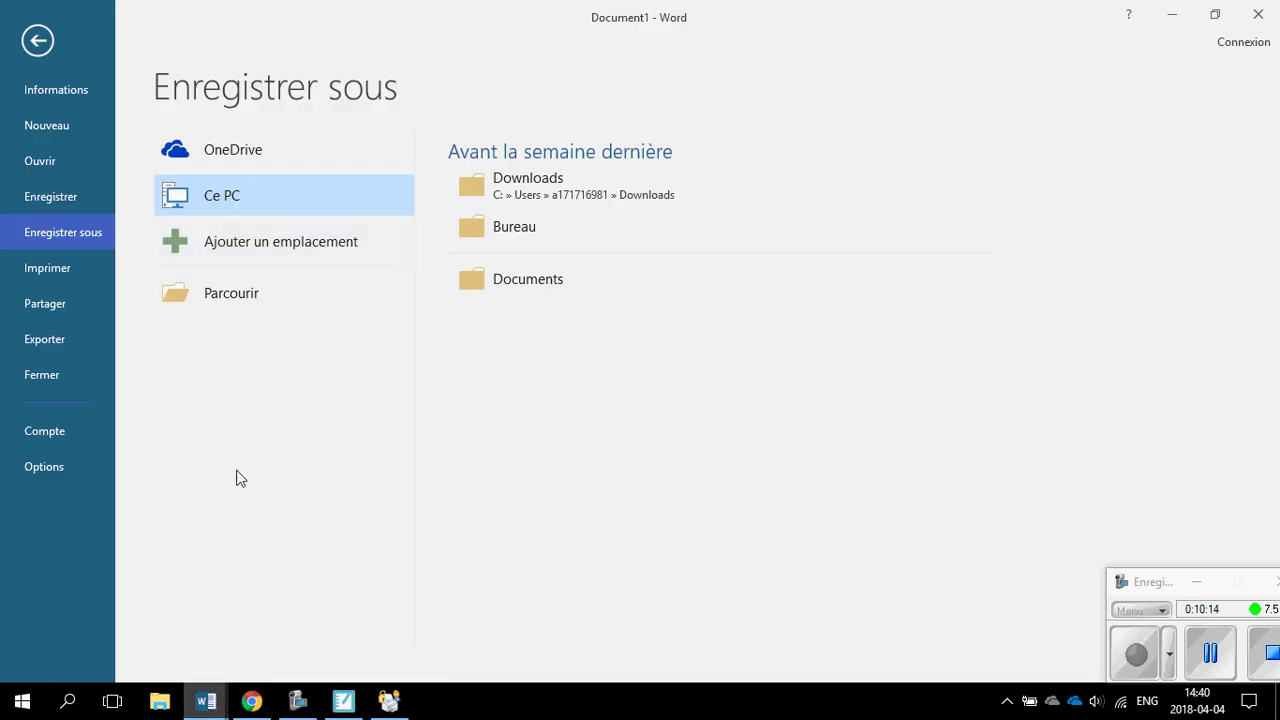
left_click(37, 42)
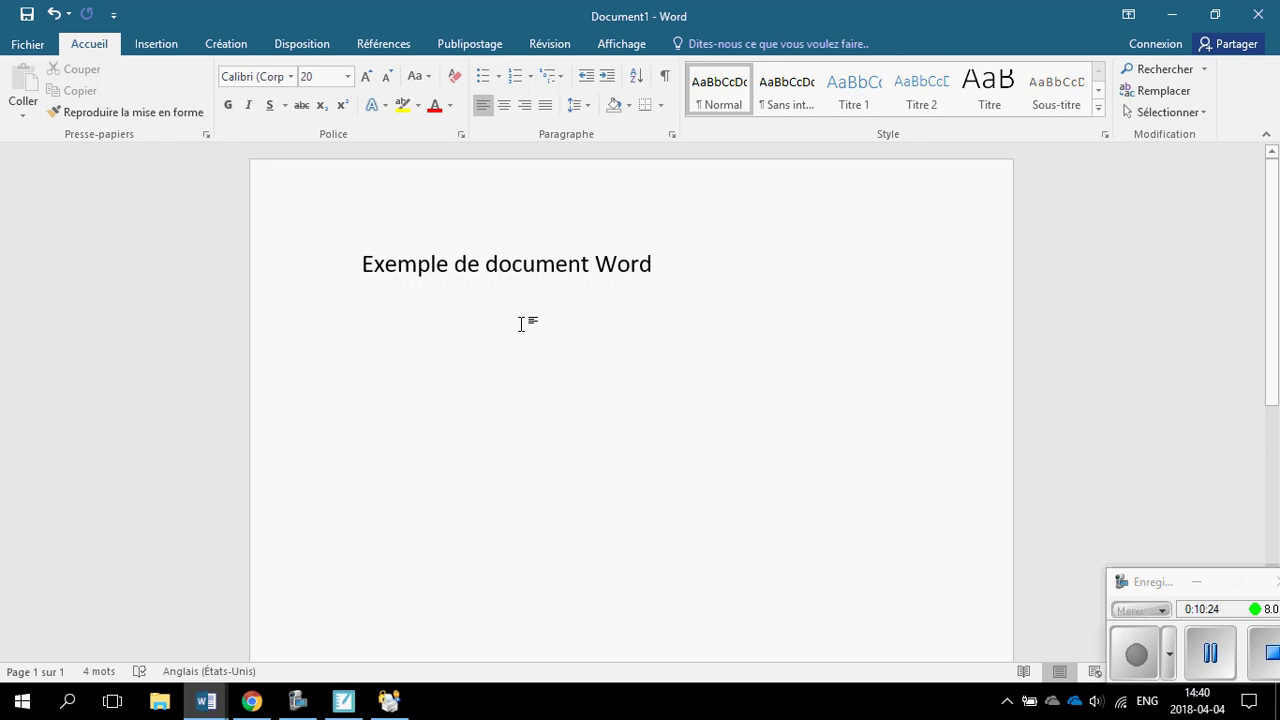
left_click(24, 15)
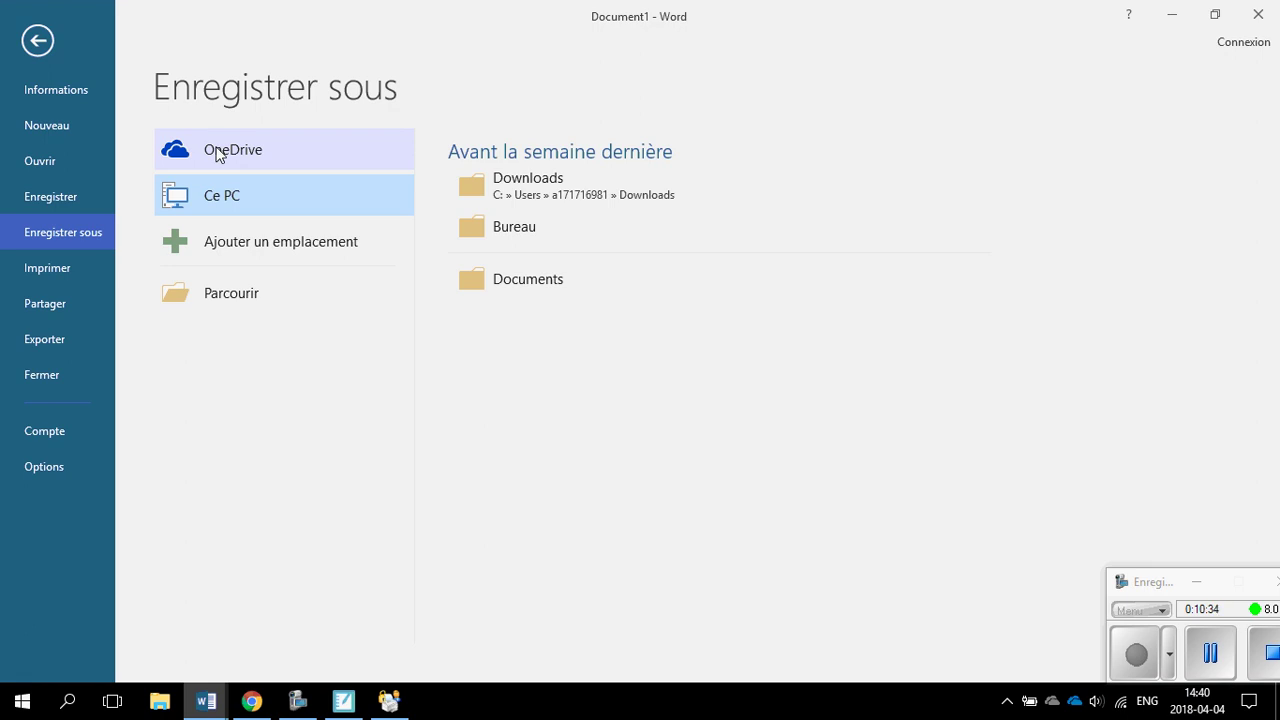
Save Exemple de document Word.docx into the OneDrive - CSDGS Test folder.
left_click(208, 300)
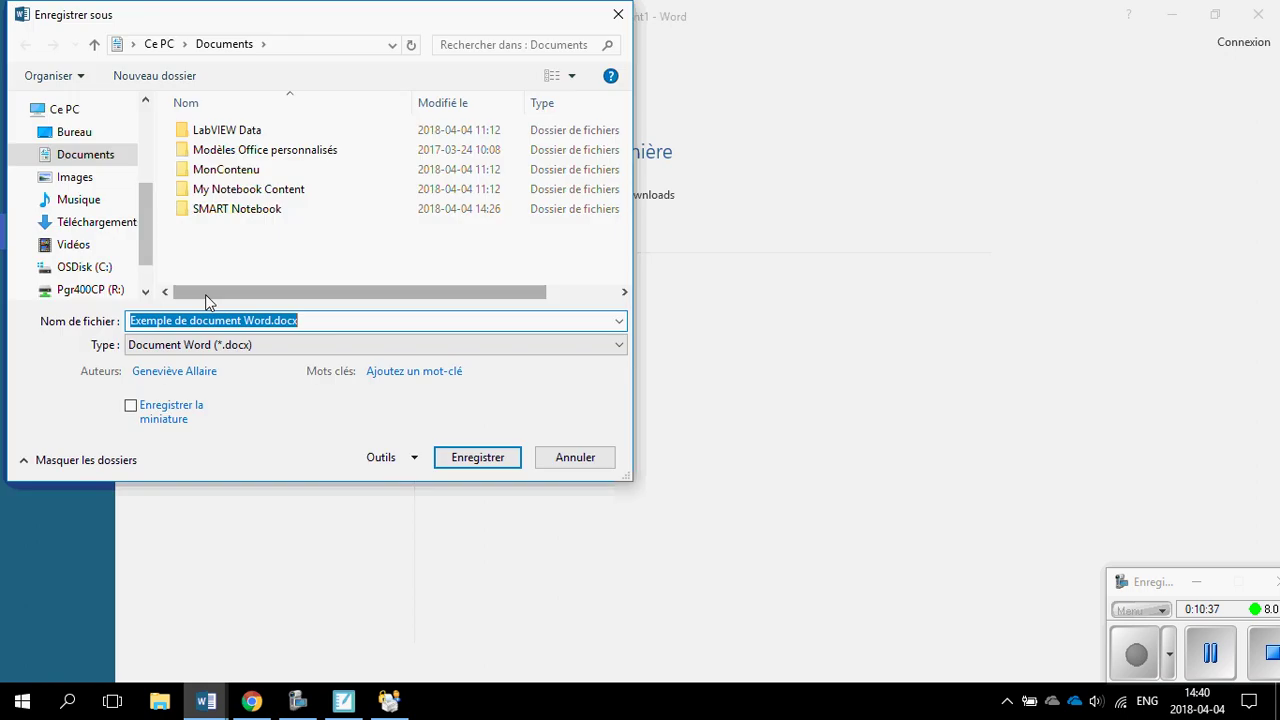
left_click_drag(143, 229, 143, 163)
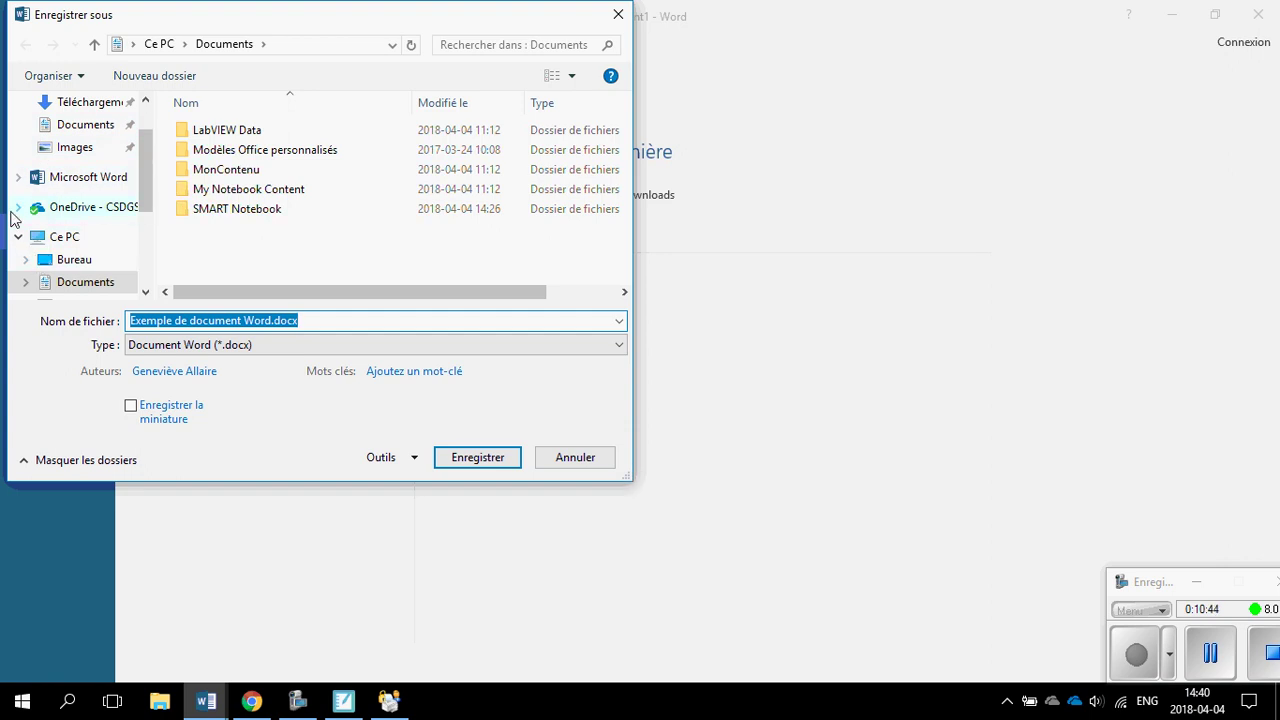
left_click(82, 212)
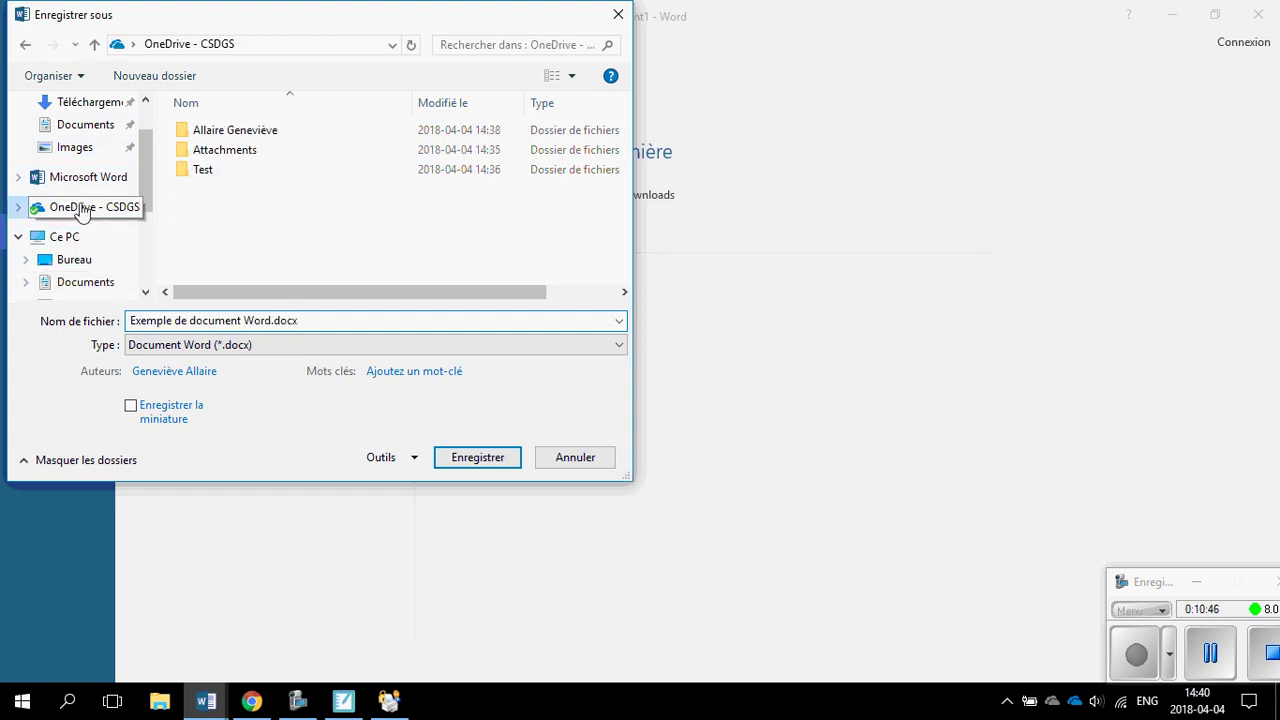
double_click(199, 170)
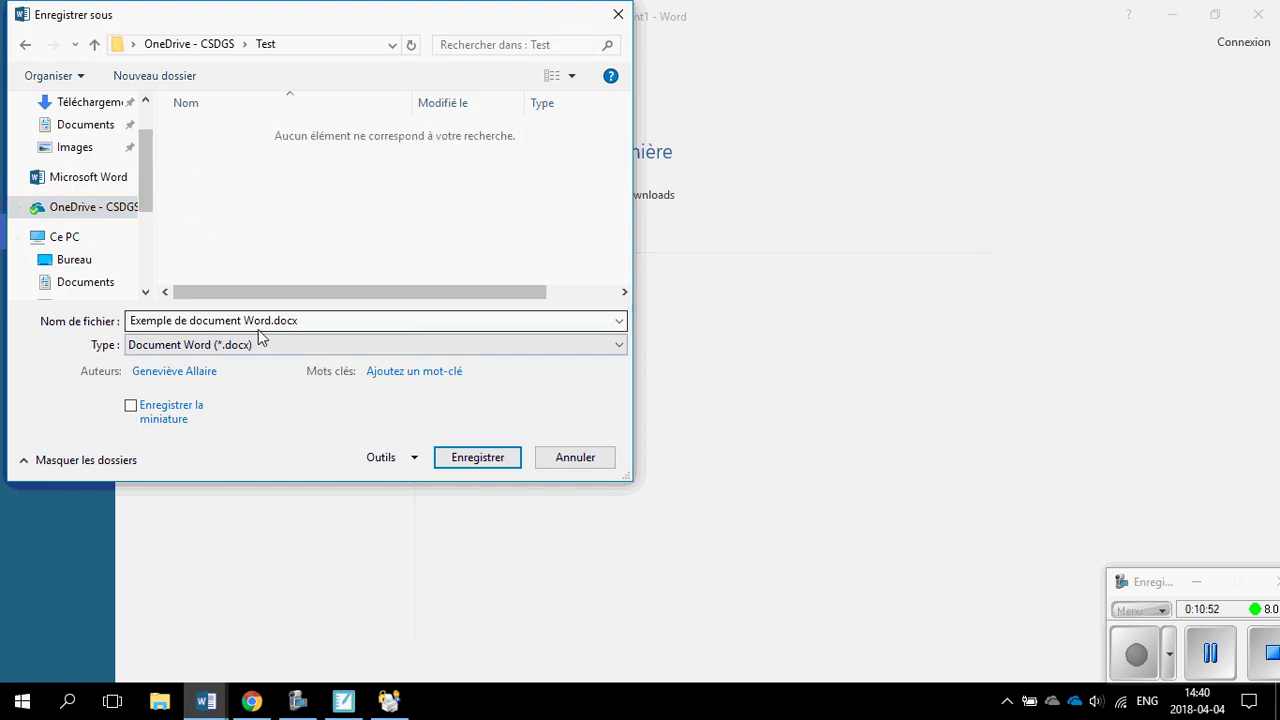
left_click(463, 463)
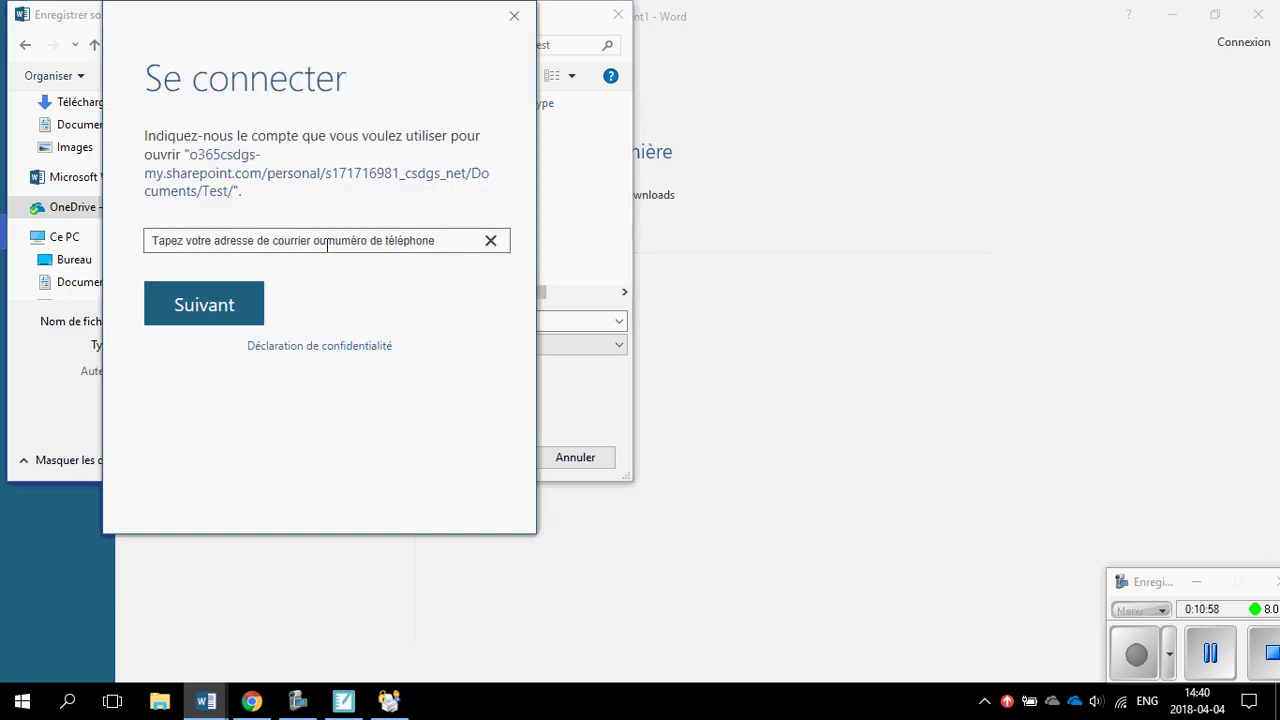
Sign in with the school e-mail address and password, then complete the save into Test.
left_click(327, 243)
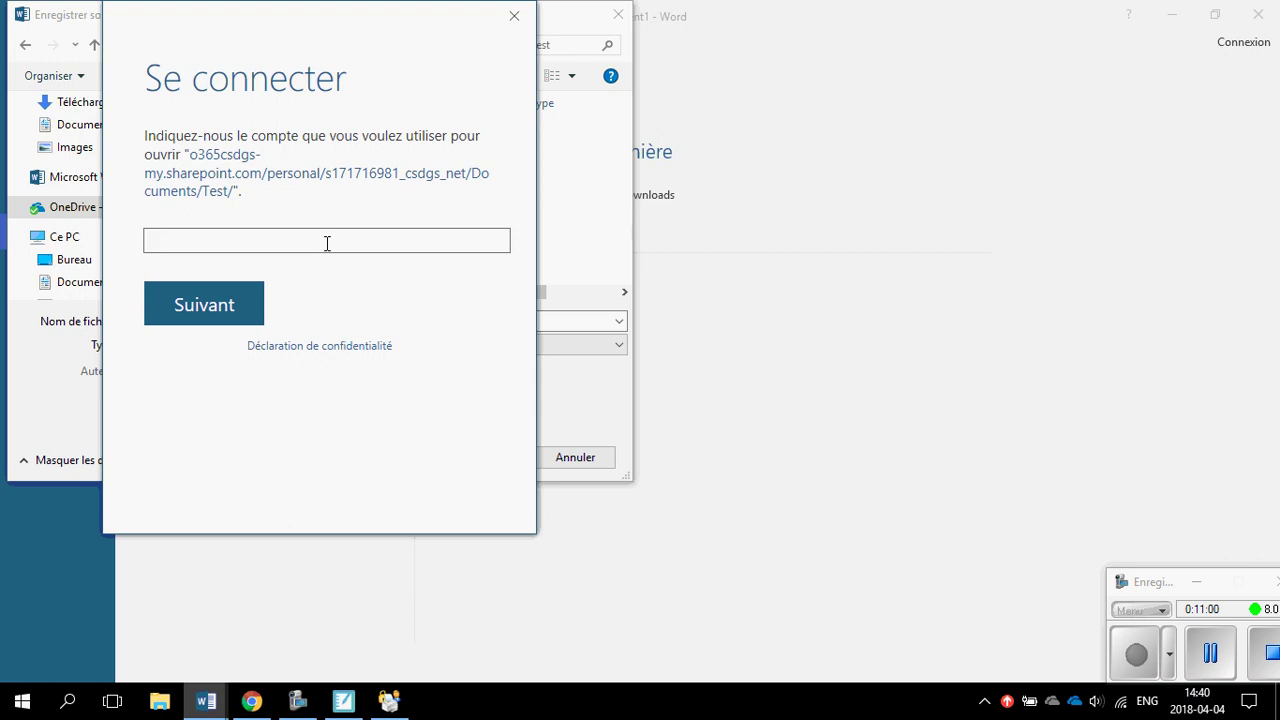
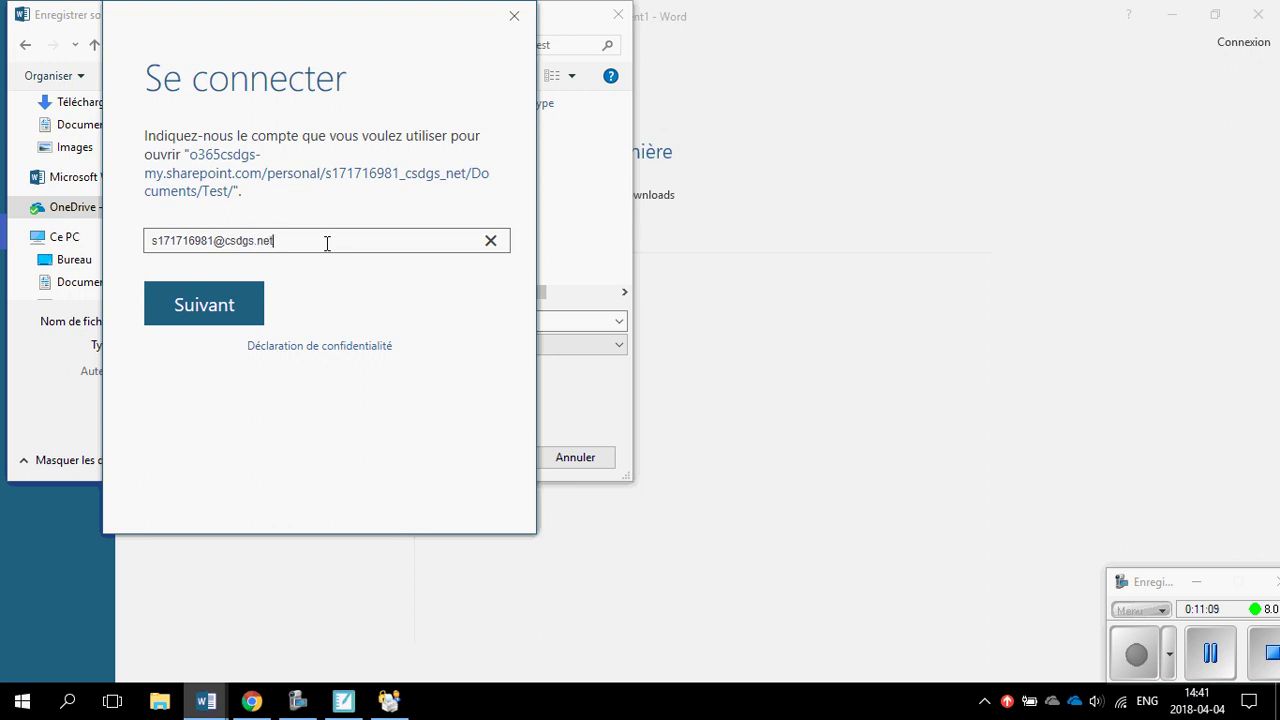
key("Return")
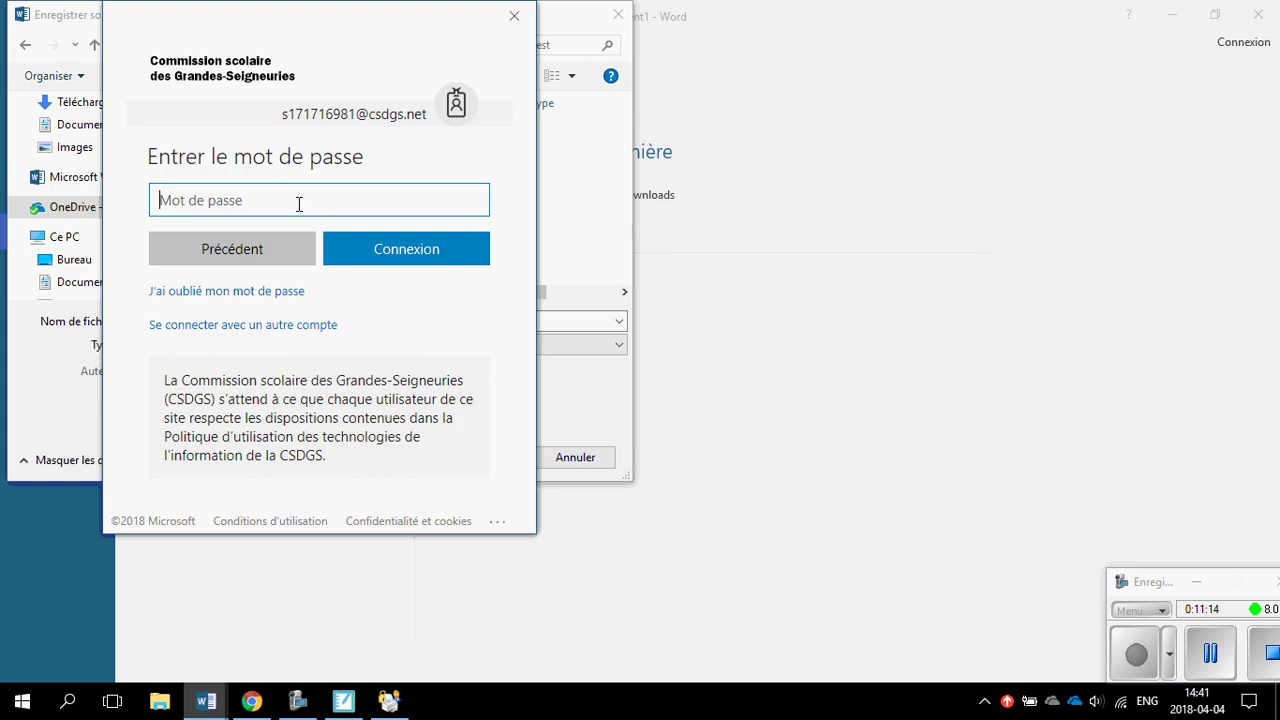
type("****")
left_click(406, 240)
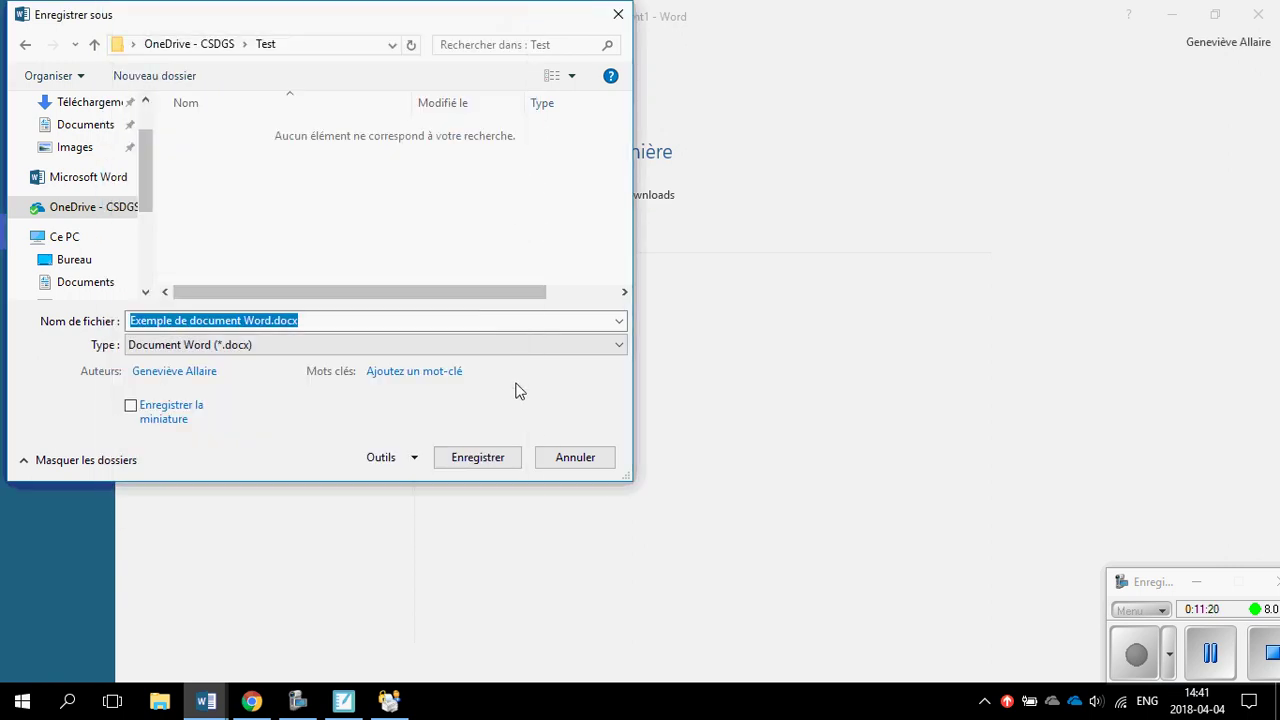
left_click(497, 462)
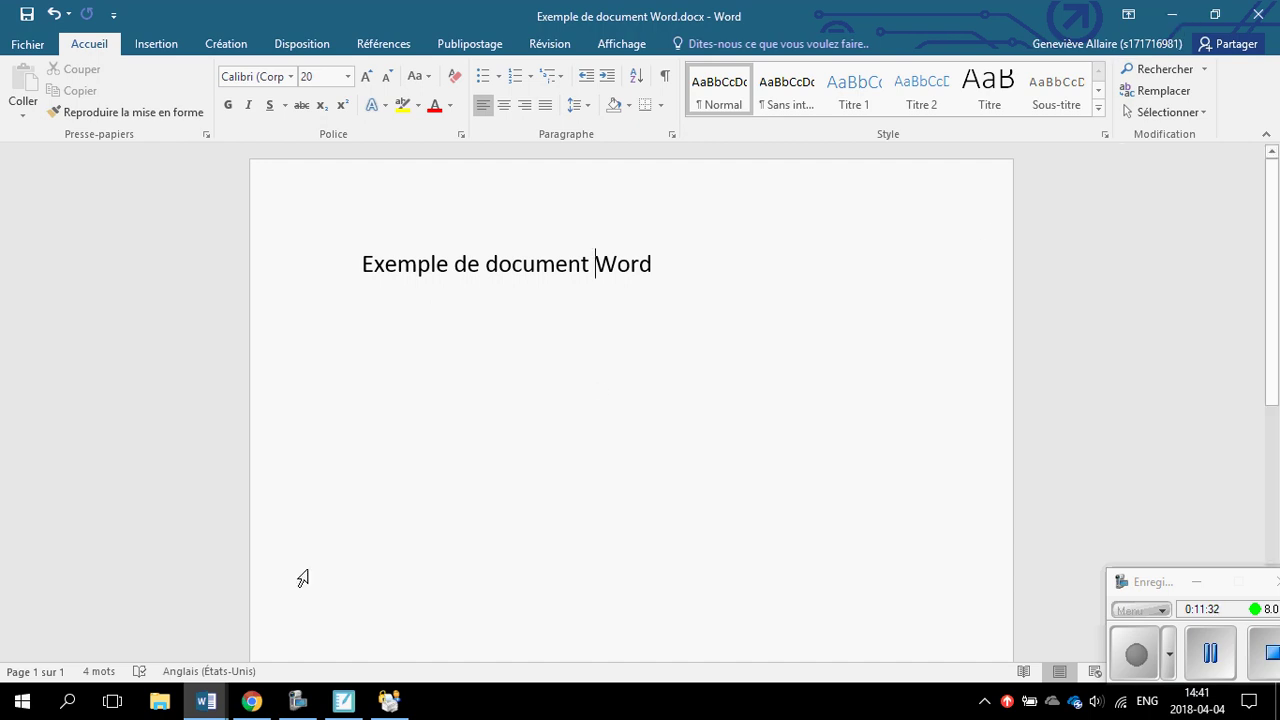
Open the local OneDrive - CSDGS Test folder in File Explorer to find the saved document.
left_click(160, 702)
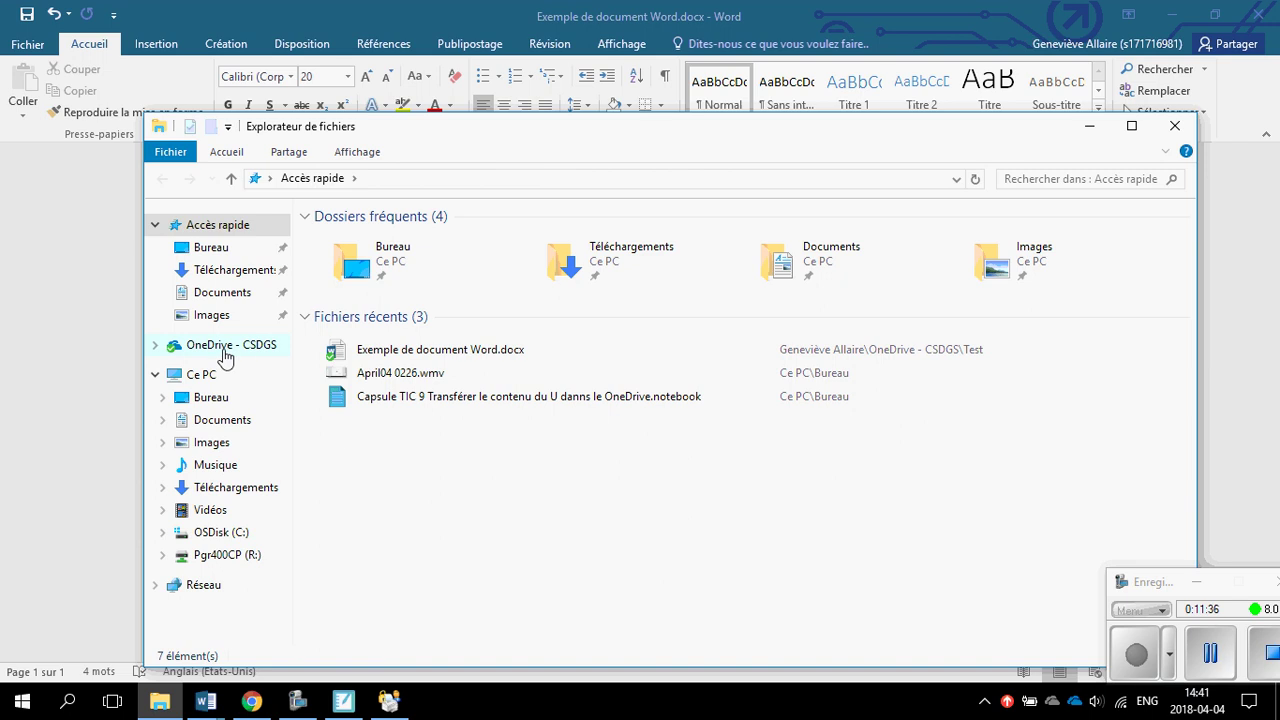
left_click(160, 346)
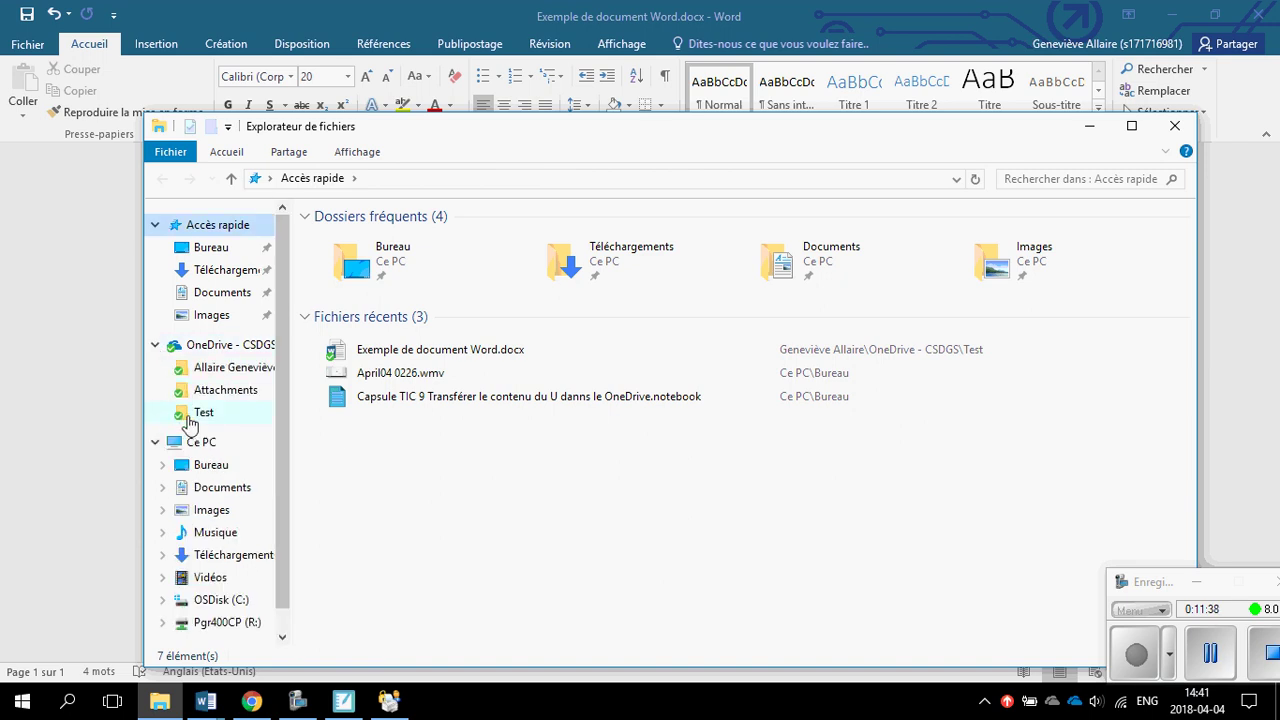
left_click(200, 415)
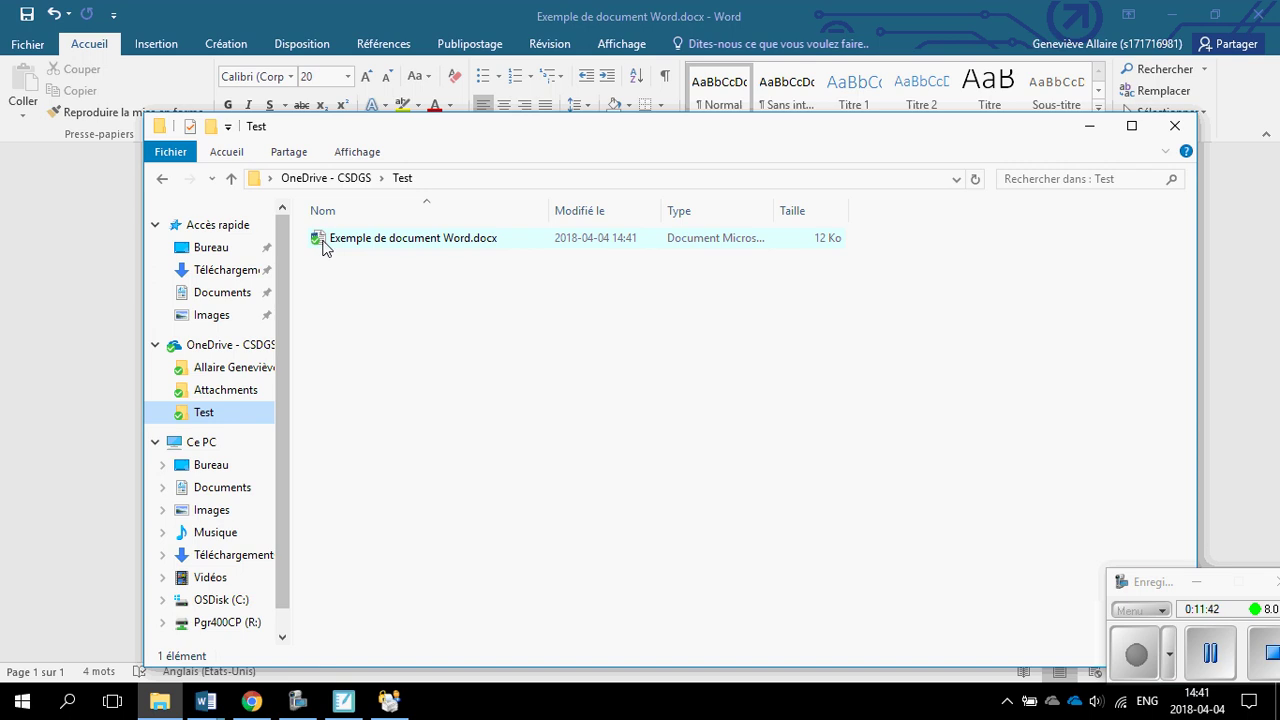
Refresh OneDrive in Chrome and open Exemple de document Word.docx from Test in Word Online.
left_click(252, 703)
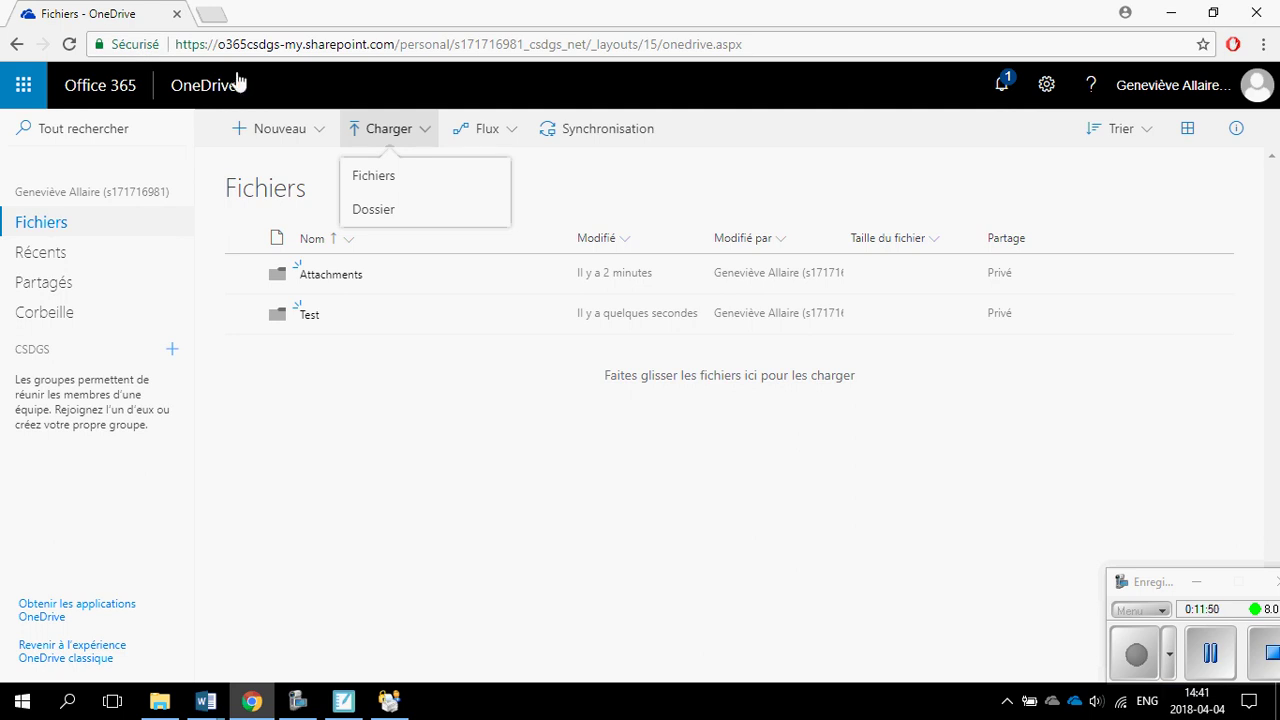
left_click(69, 44)
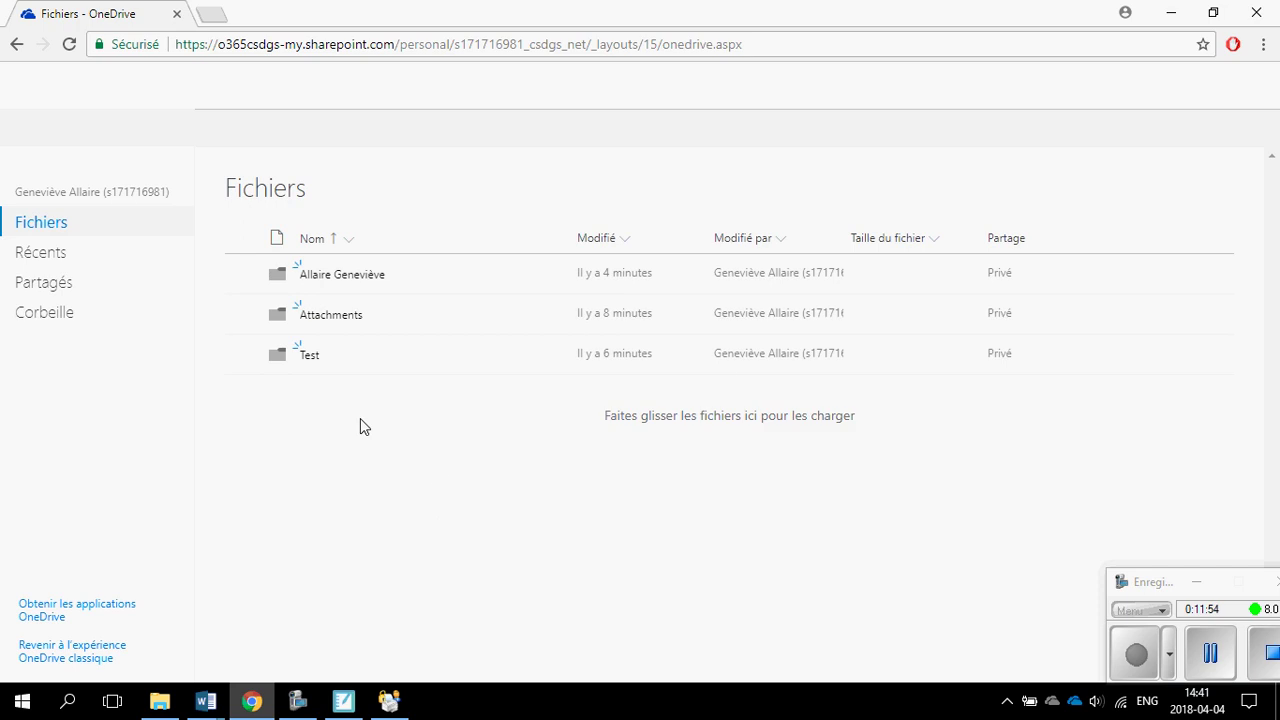
left_click(311, 358)
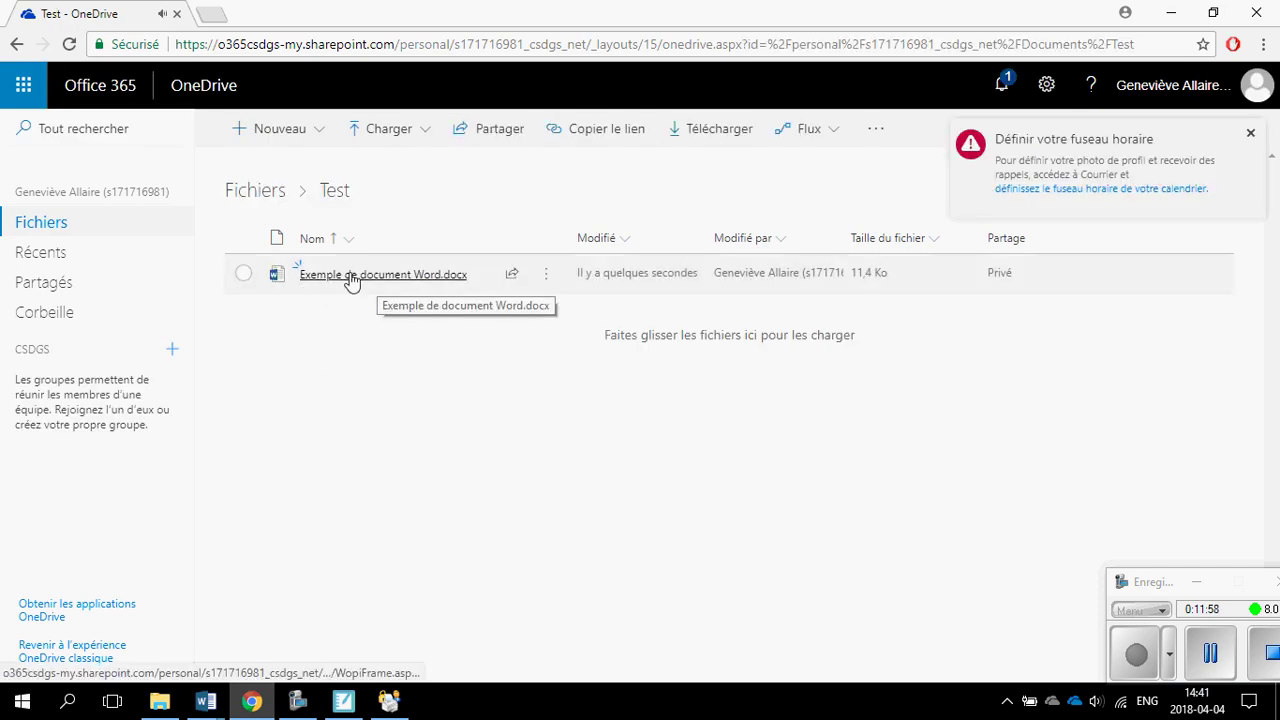
left_click(342, 290)
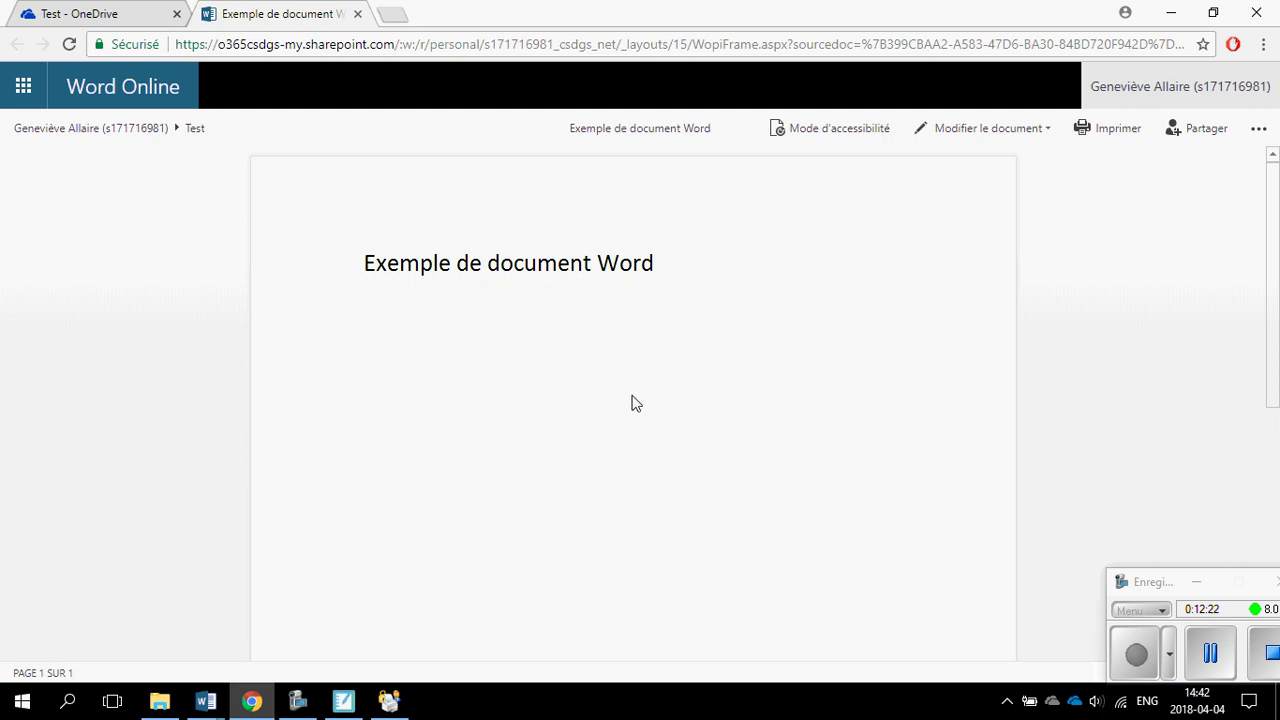
left_click_drag(1143, 579, 1110, 542)
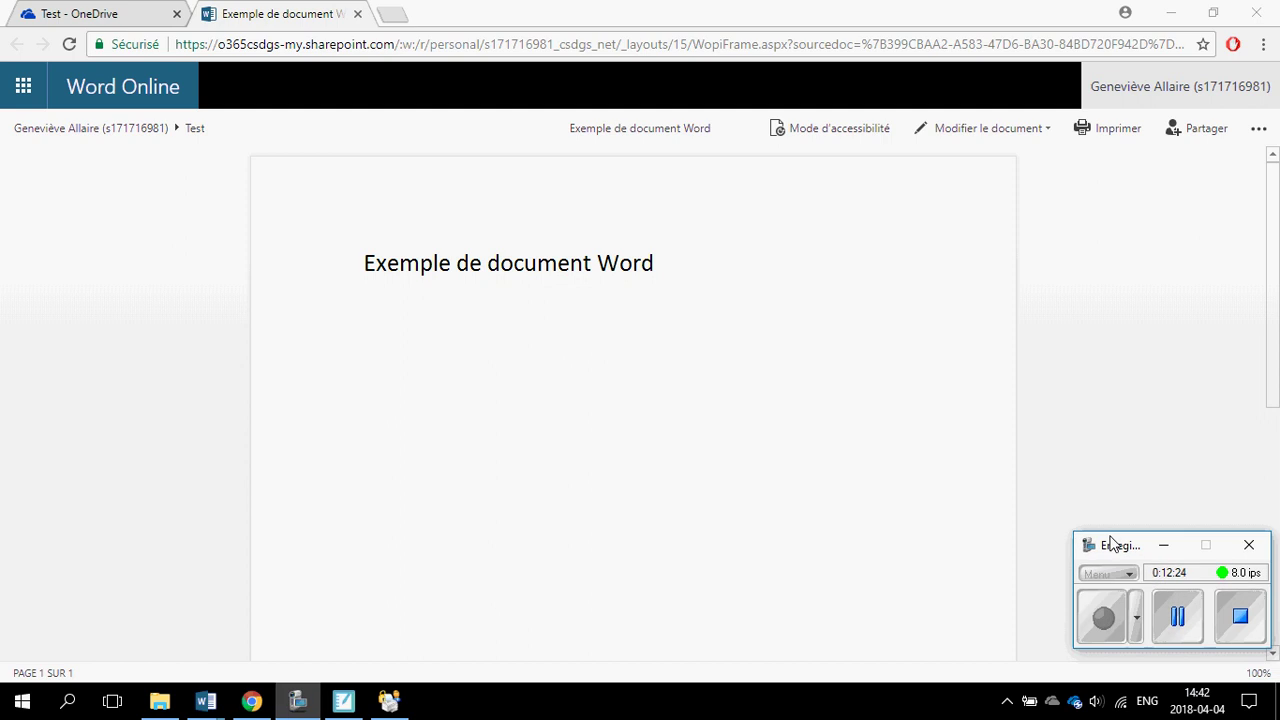